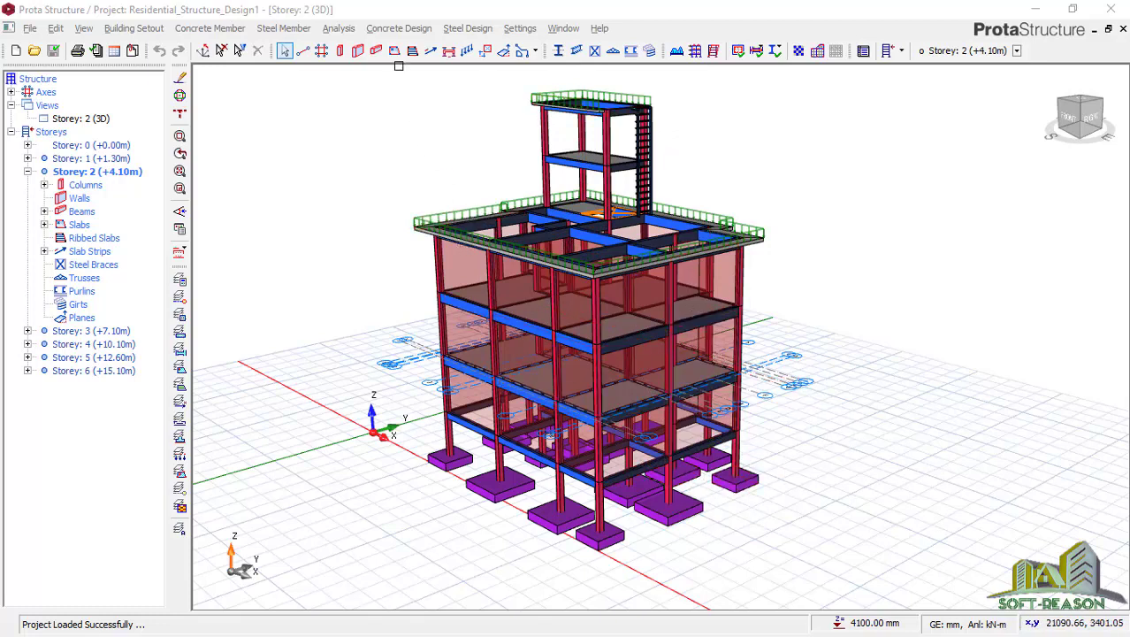
{"action": "left_click", "coordinate": [398, 30]}
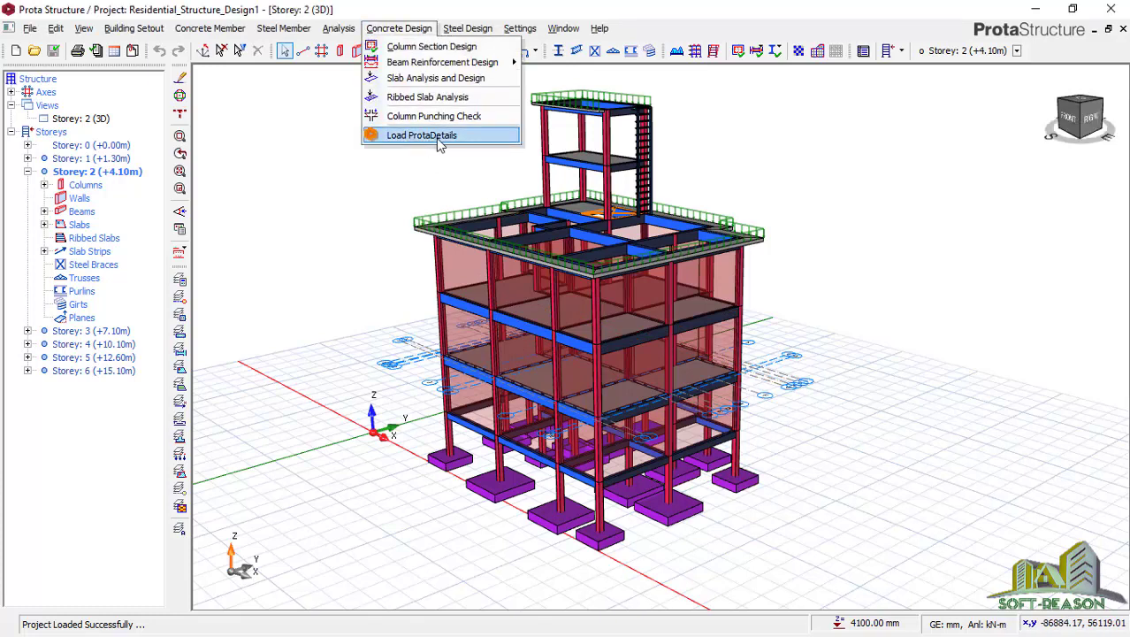
{"action": "left_click_drag", "start_coordinate": [485, 184], "coordinate": [449, 192]}
{"action": "left_click", "coordinate": [747, 161]}
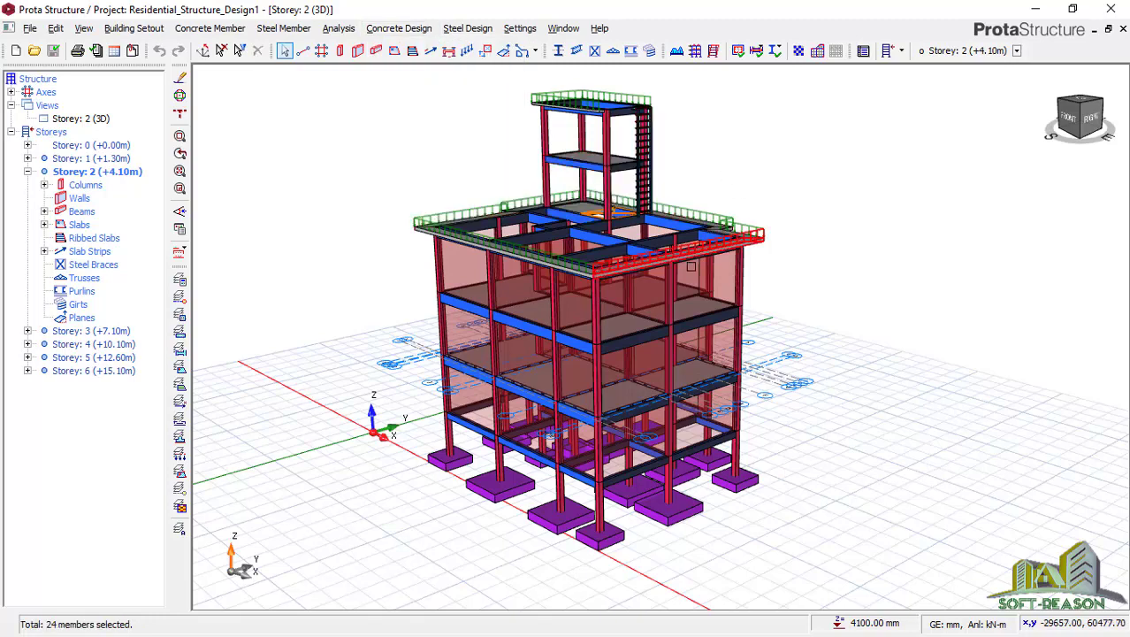
{"action": "mouse_move", "coordinate": [721, 320]}
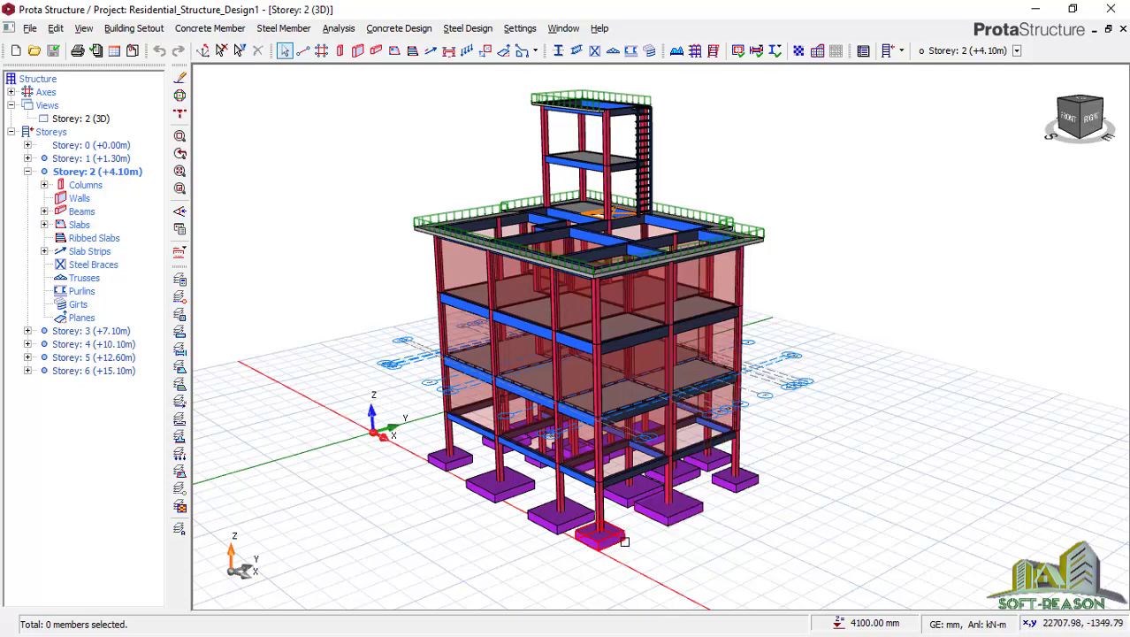
{"action": "mouse_move", "coordinate": [624, 542]}
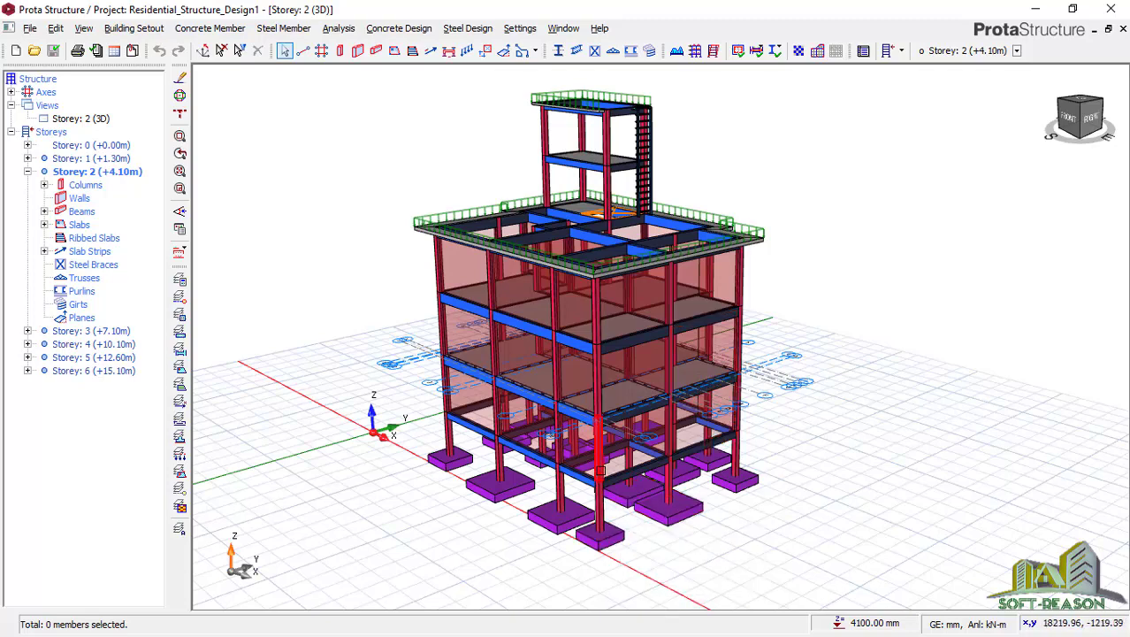
{"action": "mouse_move", "coordinate": [608, 384]}
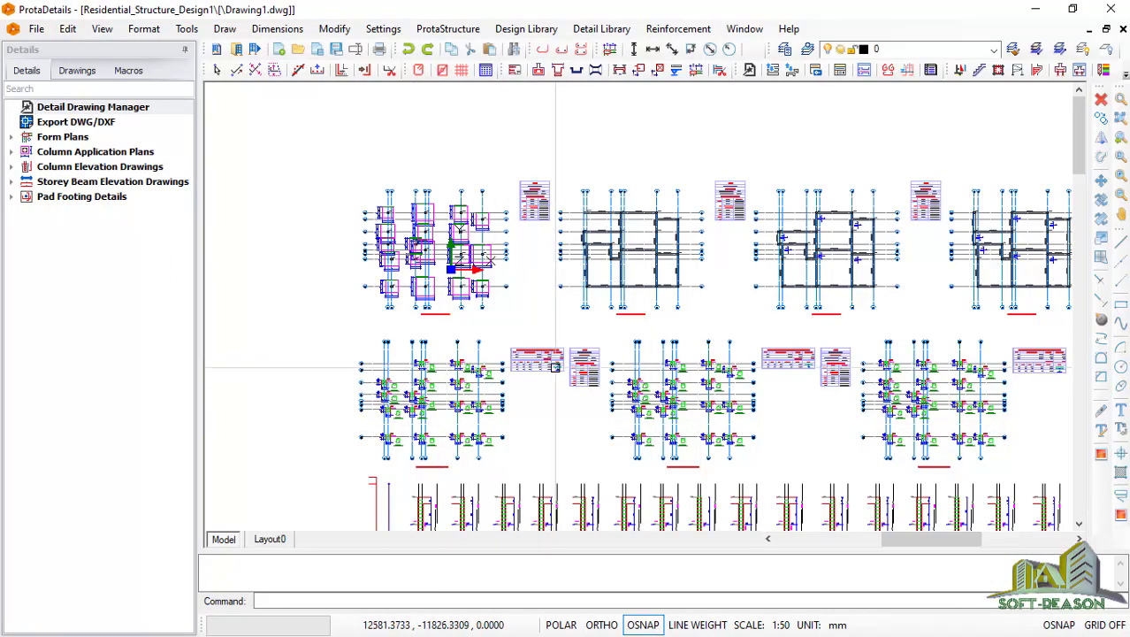
Look over the foundation plan, form plans, column application plans, column elevations and beam details in the ProtaDetails drawing
{"action": "scroll", "coordinate": [533, 330], "scroll_direction": "down", "scroll_amount": 2}
{"action": "scroll", "coordinate": [525, 220], "scroll_direction": "down", "scroll_amount": 2}
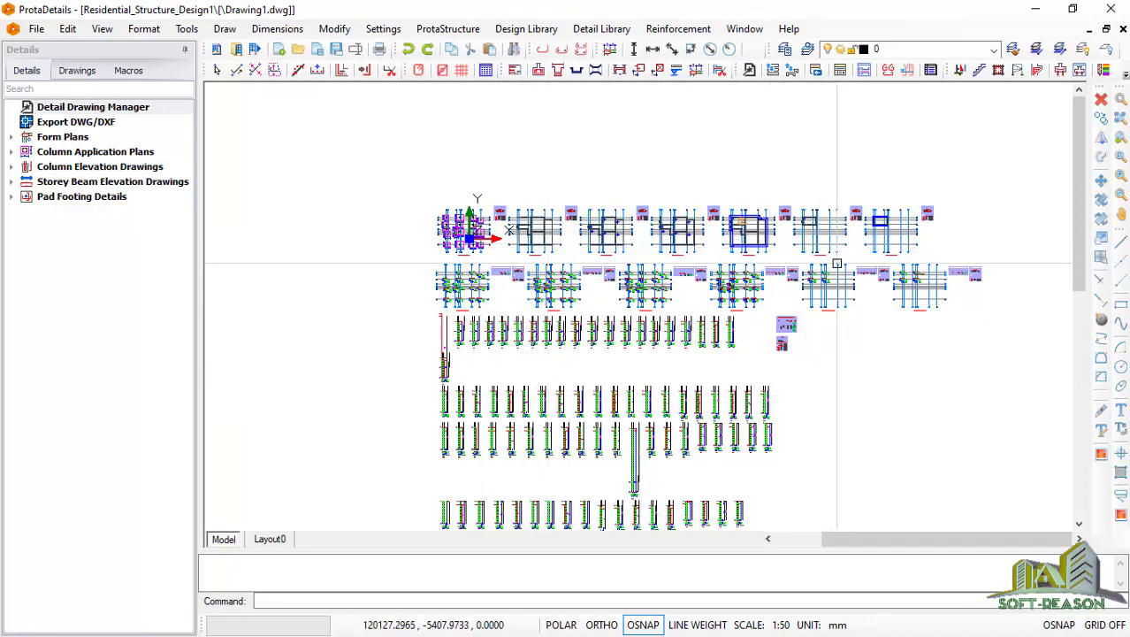
{"action": "middle_click_drag", "start_coordinate": [612, 262], "coordinate": [592, 161]}
{"action": "scroll", "coordinate": [549, 435], "scroll_direction": "down", "scroll_amount": 2}
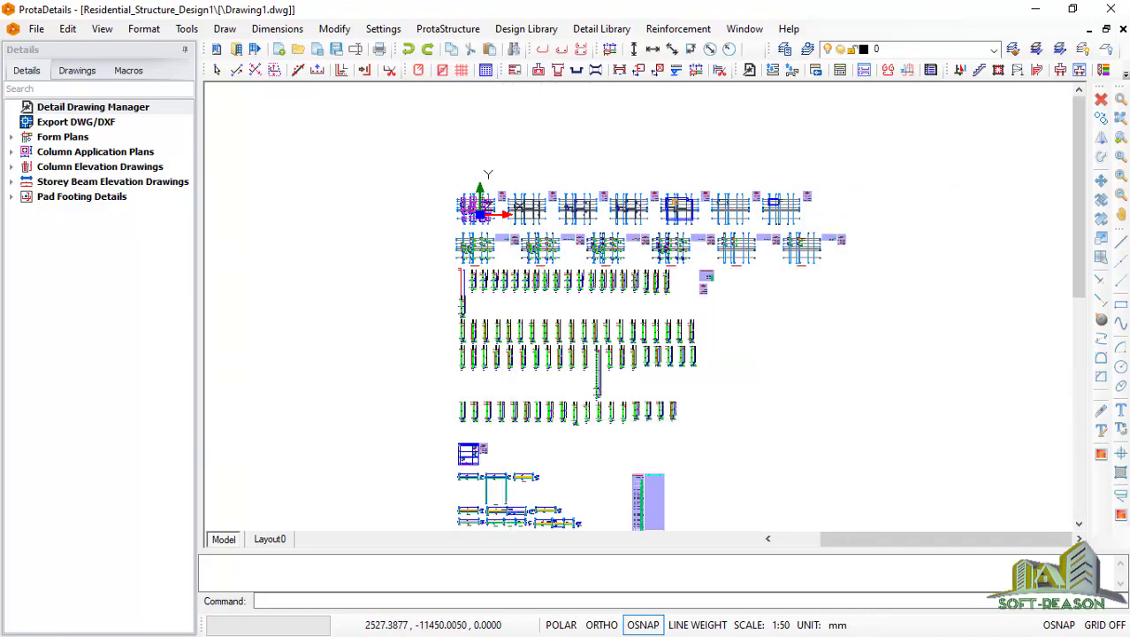
{"action": "scroll", "coordinate": [482, 217], "scroll_direction": "up", "scroll_amount": 2}
{"action": "scroll", "coordinate": [487, 202], "scroll_direction": "up", "scroll_amount": 1}
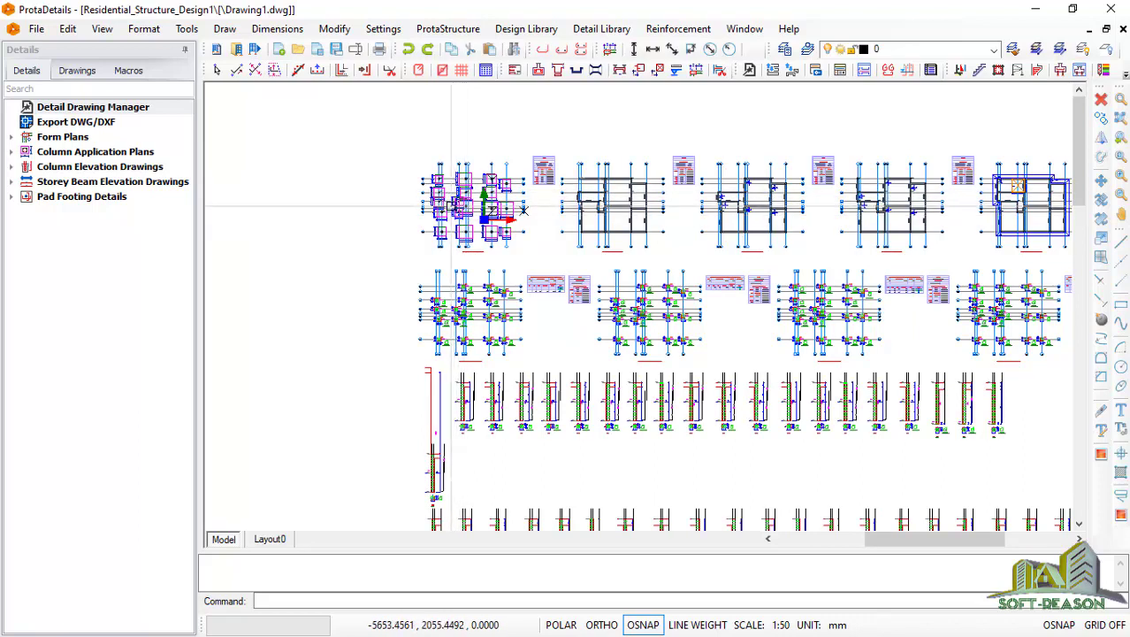
{"action": "scroll", "coordinate": [451, 207], "scroll_direction": "up", "scroll_amount": 1}
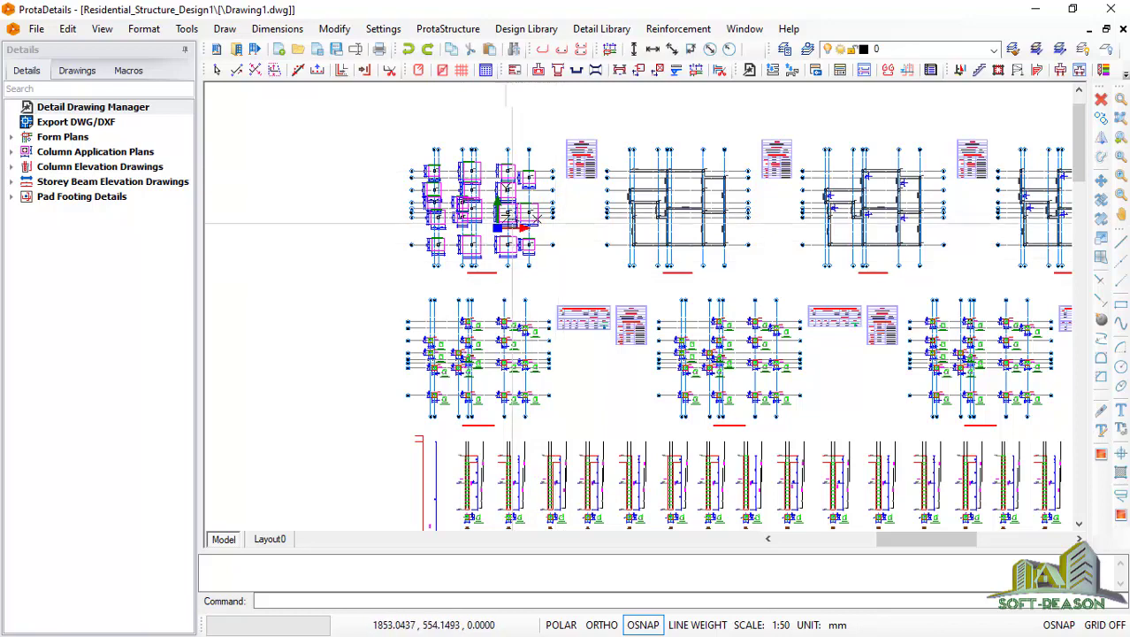
Open the dimension style settings and examine the STANDARD style's properties down to its linear scale
{"action": "left_click", "coordinate": [143, 32]}
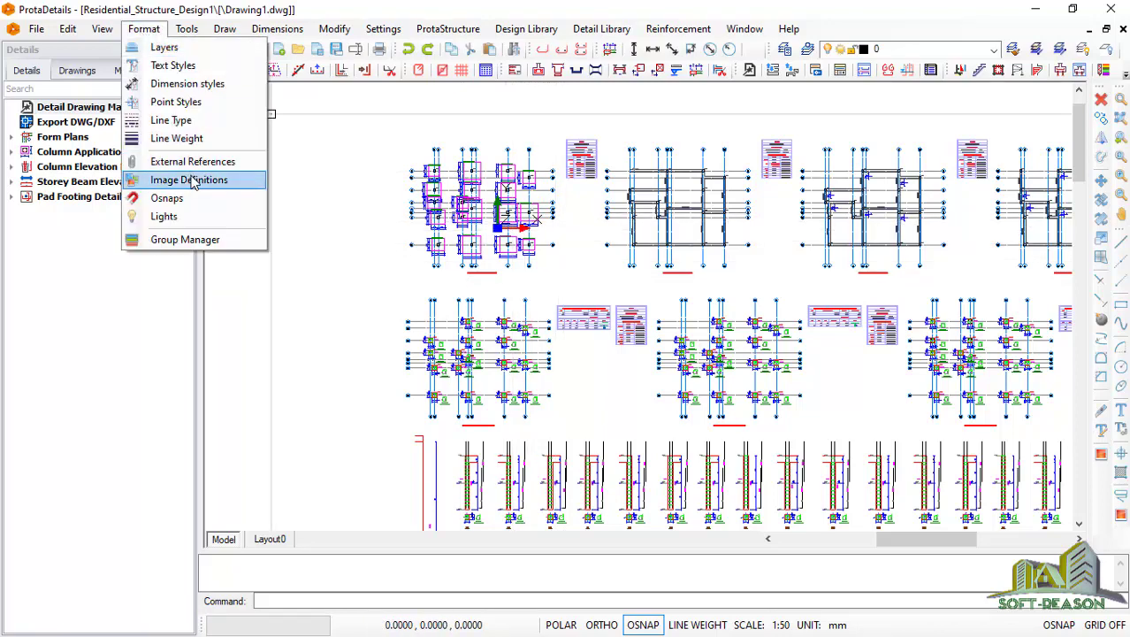
{"action": "left_click", "coordinate": [173, 86]}
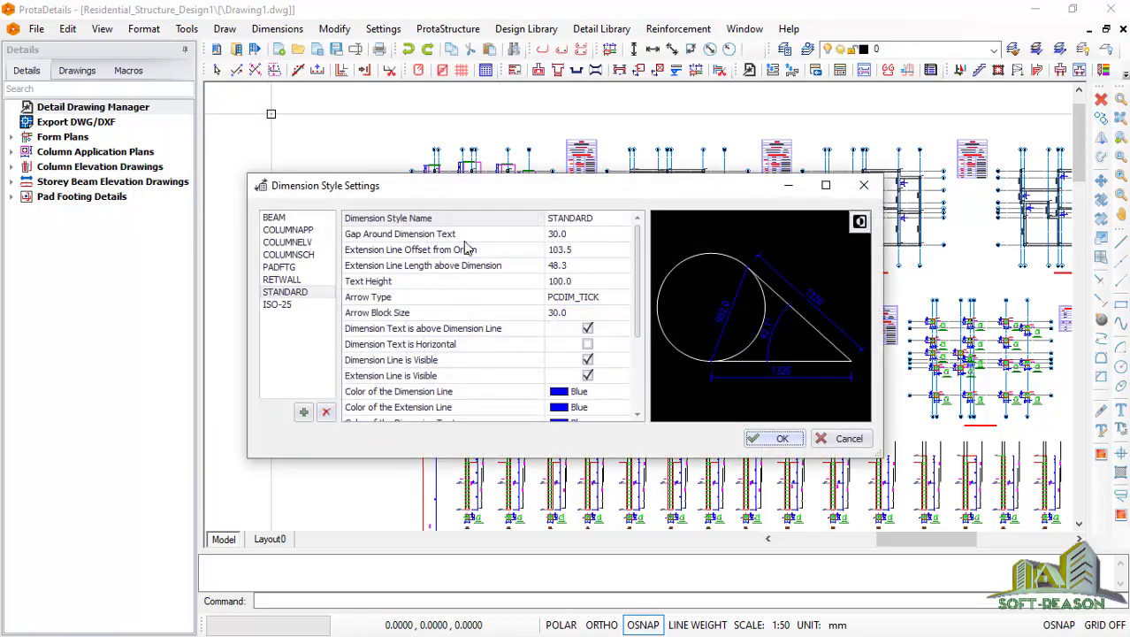
{"action": "left_click_drag", "start_coordinate": [473, 194], "coordinate": [485, 241]}
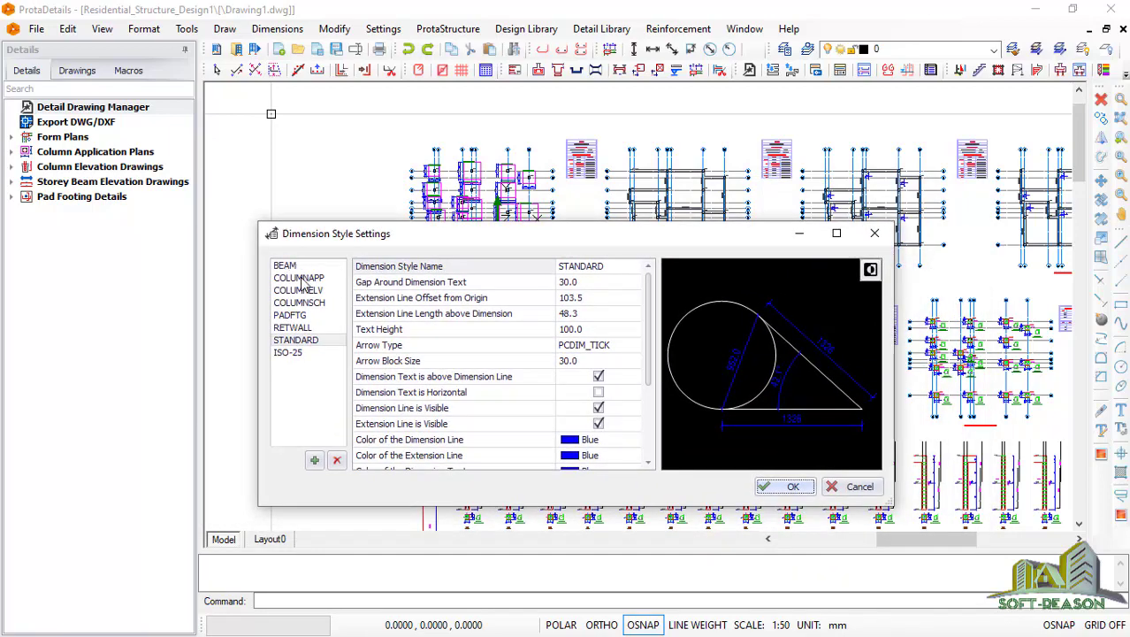
{"action": "left_click_drag", "start_coordinate": [448, 239], "coordinate": [613, 176]}
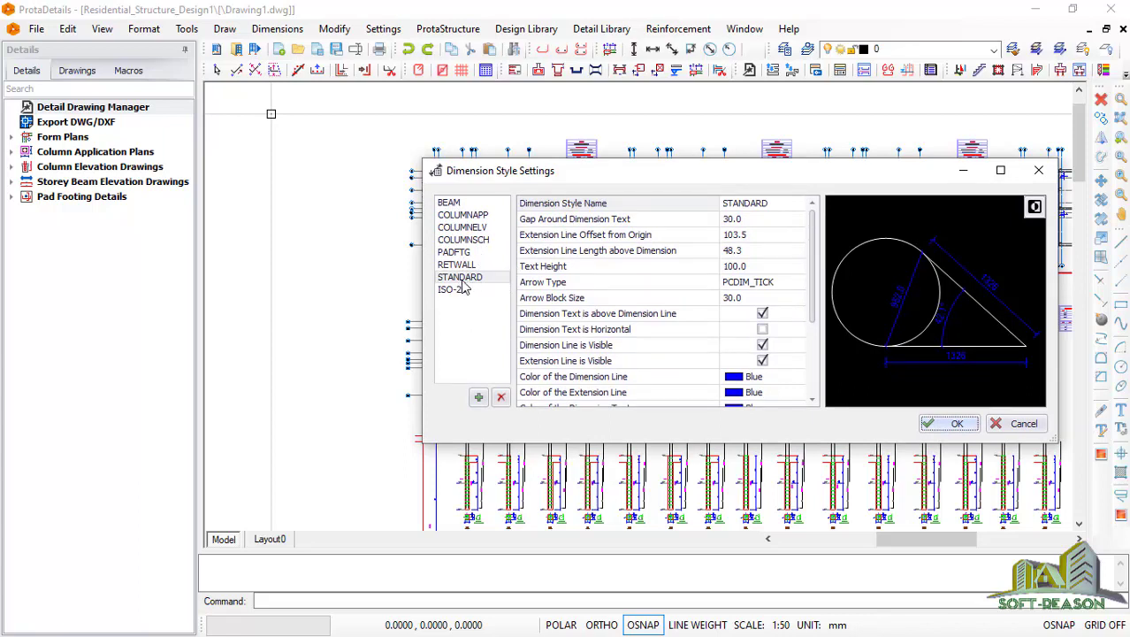
{"action": "scroll", "coordinate": [707, 322], "scroll_direction": "down", "scroll_amount": 1}
{"action": "scroll", "coordinate": [703, 328], "scroll_direction": "down", "scroll_amount": 2}
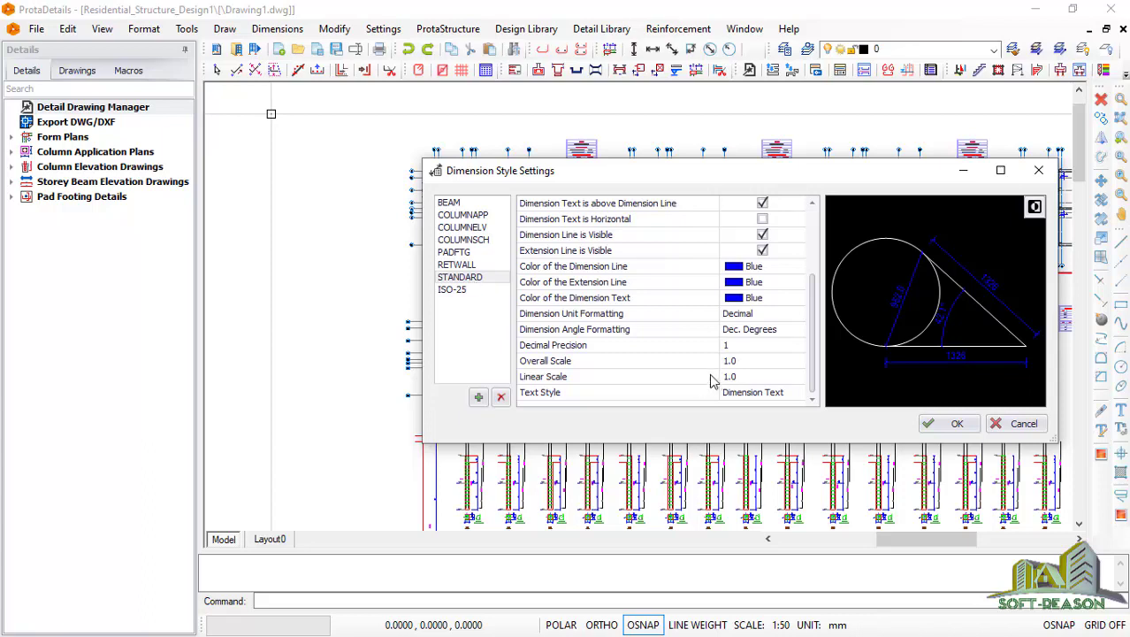
Check the linear scale of the BEAM and COLUMNAPP dimension styles, leaving the settings unchanged
{"action": "left_click", "coordinate": [449, 203]}
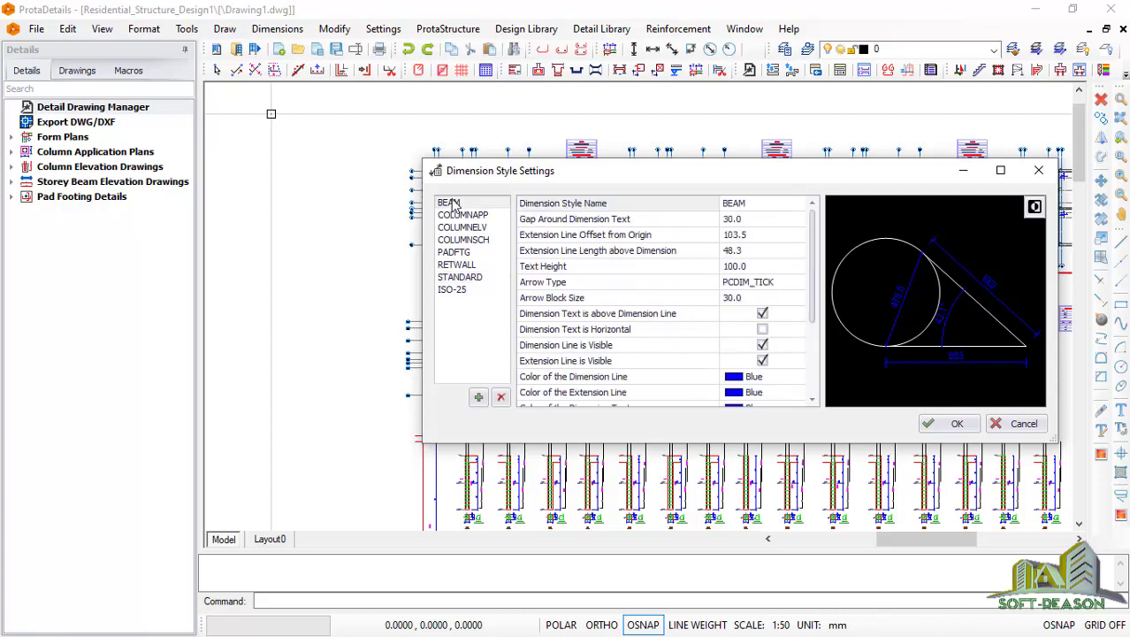
{"action": "scroll", "coordinate": [679, 394], "scroll_direction": "down", "scroll_amount": 3}
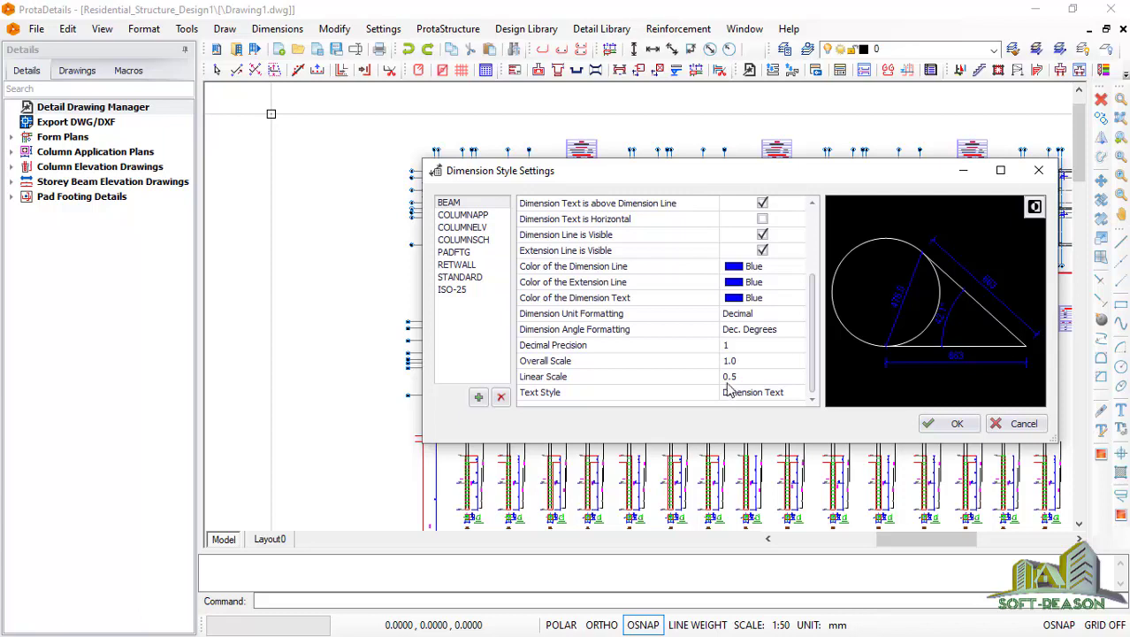
{"action": "left_click", "coordinate": [456, 216]}
{"action": "scroll", "coordinate": [644, 358], "scroll_direction": "down", "scroll_amount": 3}
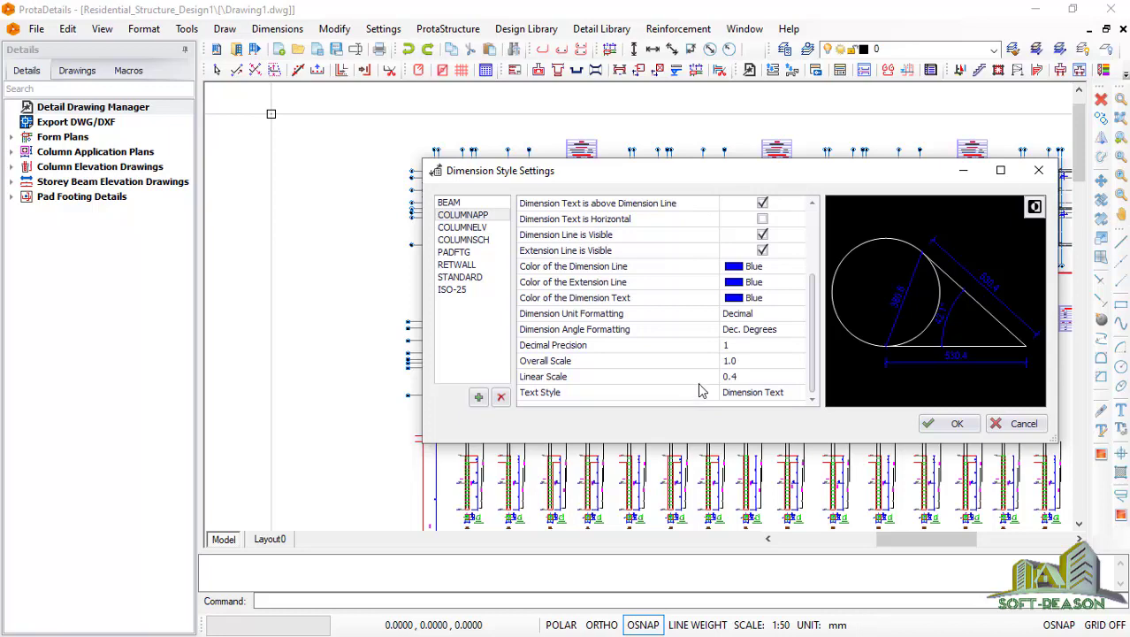
{"action": "left_click", "coordinate": [1038, 170]}
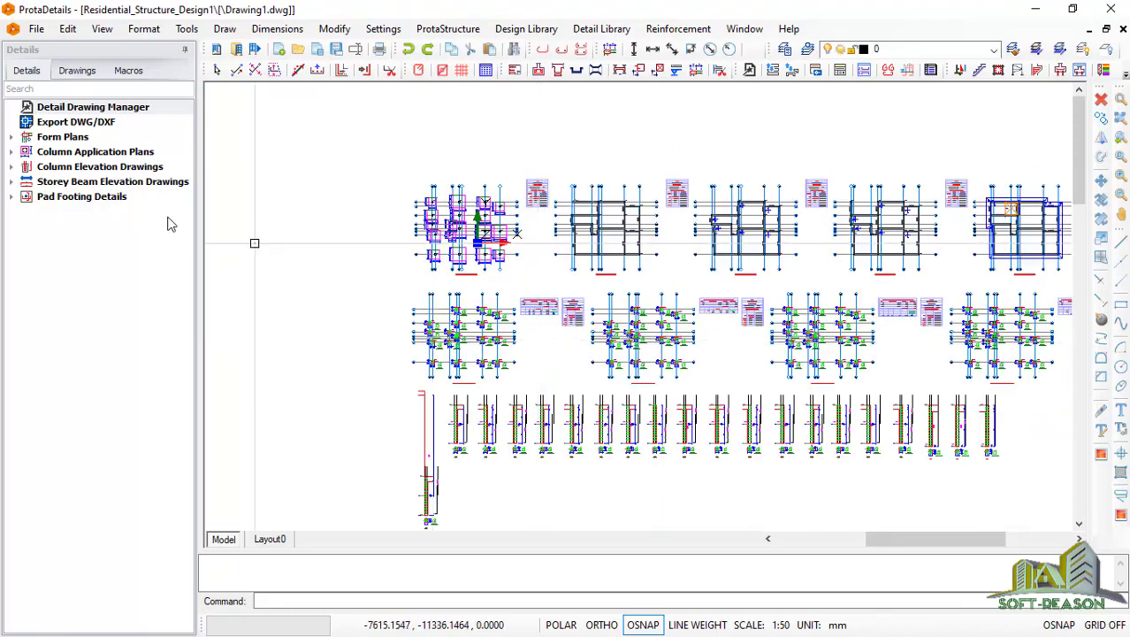
Export the detail drawing to DWG/DXF for use in external software
{"action": "left_click", "coordinate": [54, 126]}
{"action": "right_click", "coordinate": [55, 127]}
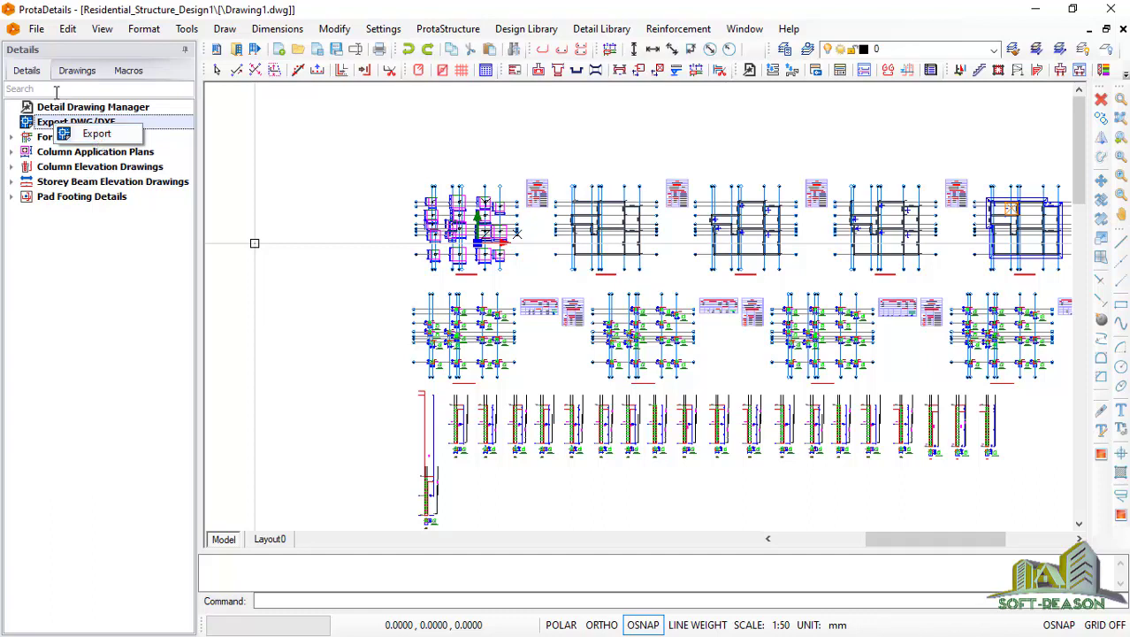
{"action": "left_click", "coordinate": [38, 30]}
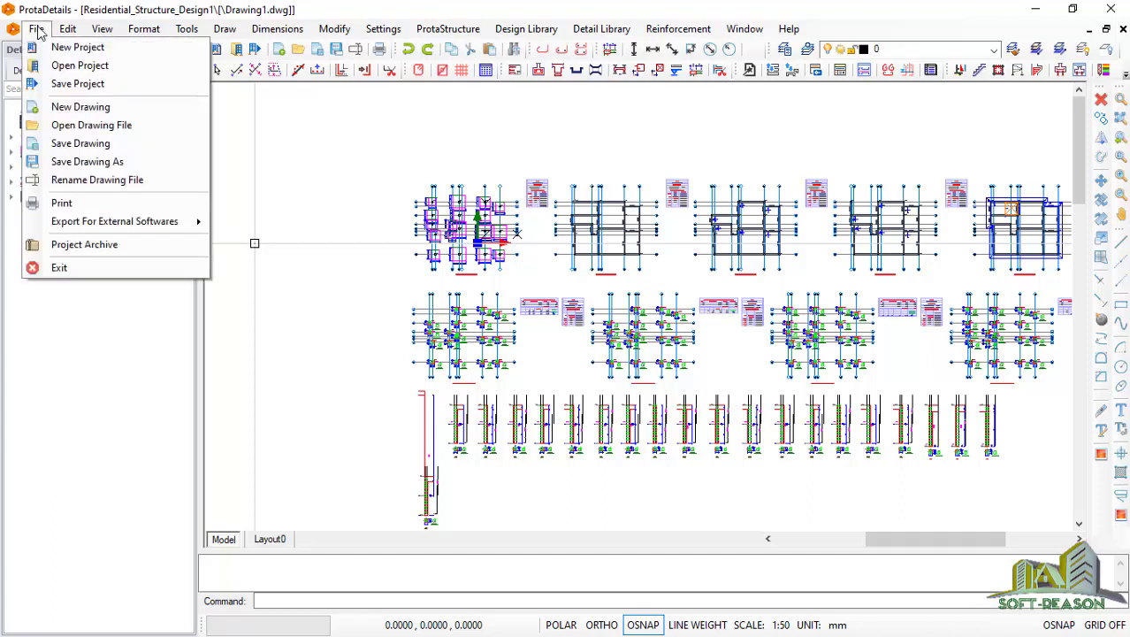
{"action": "left_click", "coordinate": [37, 30]}
{"action": "left_click", "coordinate": [35, 30]}
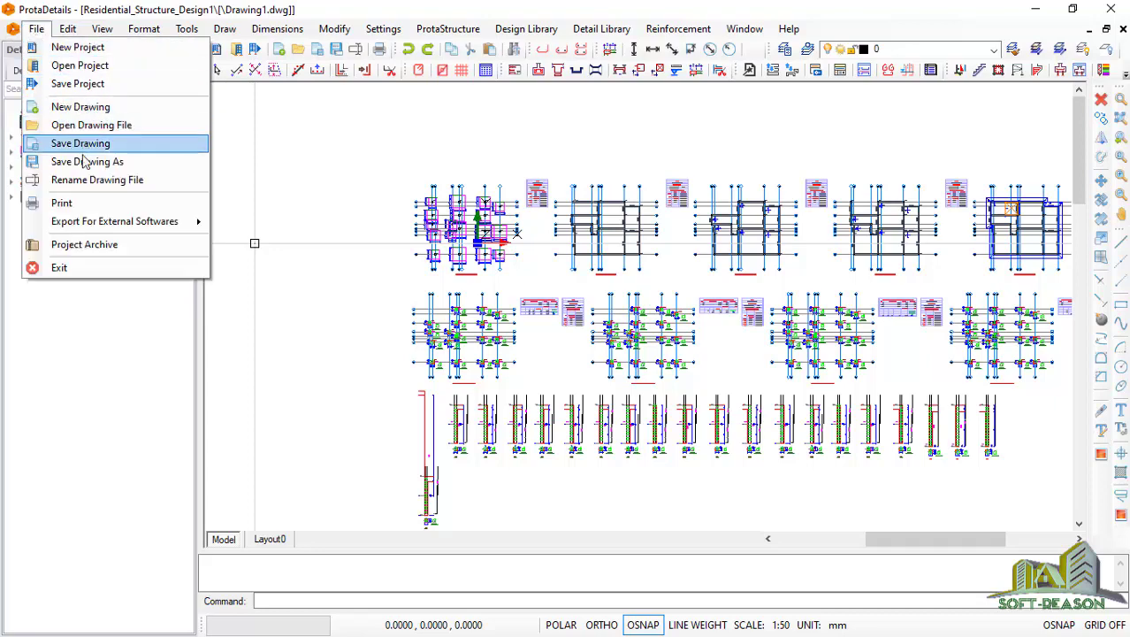
{"action": "mouse_move", "coordinate": [97, 226]}
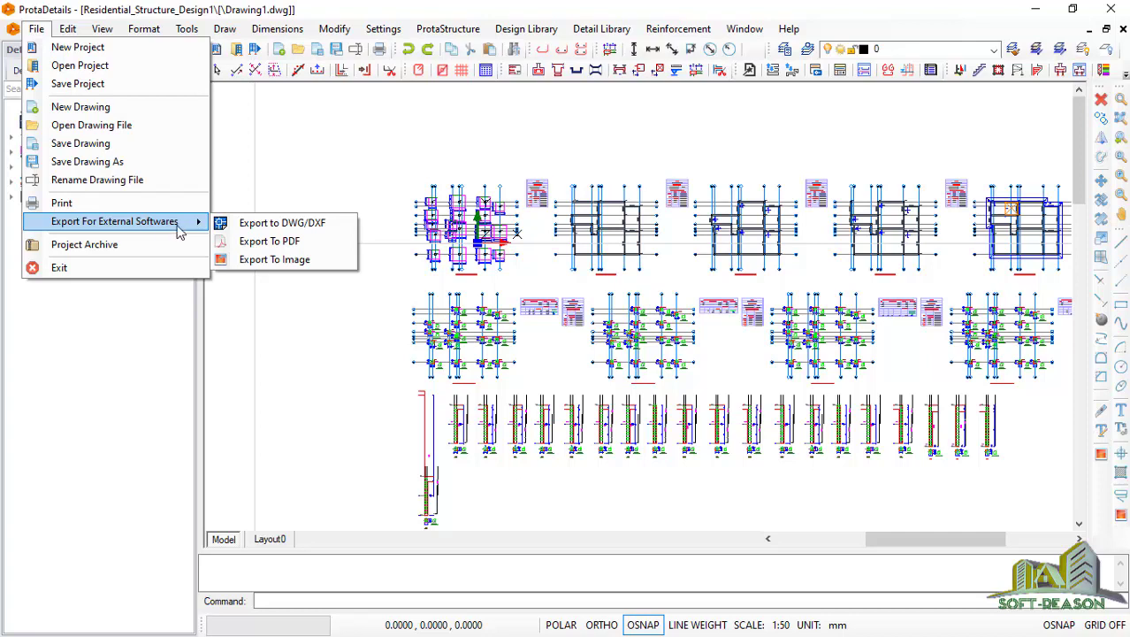
{"action": "left_click", "coordinate": [286, 229]}
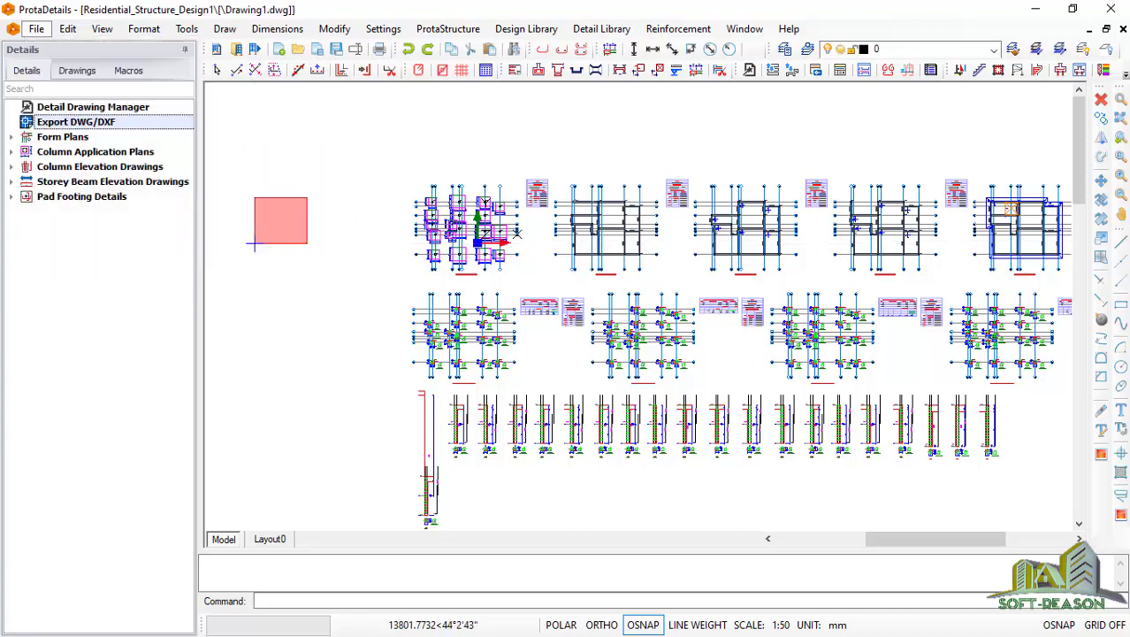
{"action": "left_click", "coordinate": [313, 184]}
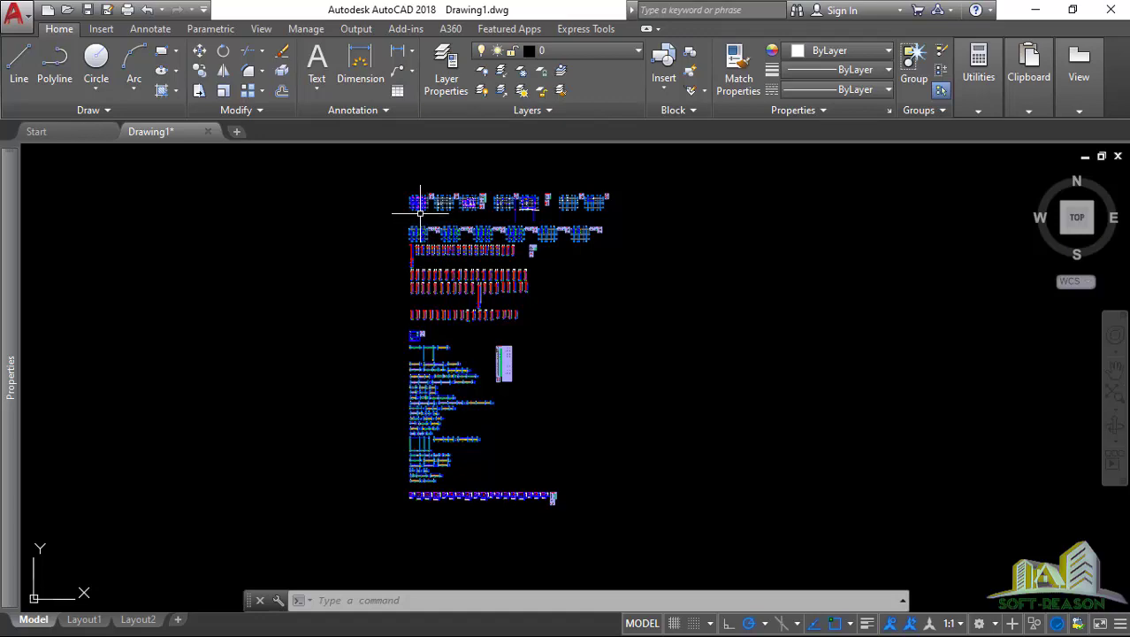
Examine the detail drawing in AutoCAD, from the plans and column elevations to the beam elevations, footing details and foundation plan
{"action": "scroll", "coordinate": [421, 213], "scroll_direction": "up", "scroll_amount": 4}
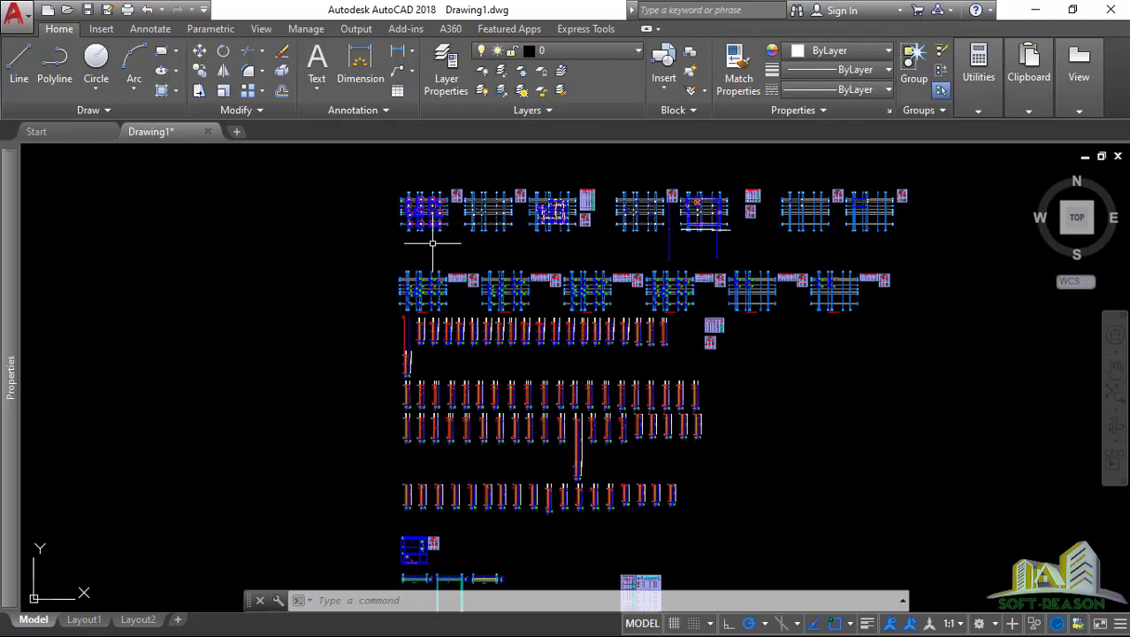
{"action": "scroll", "coordinate": [430, 203], "scroll_direction": "up", "scroll_amount": 2}
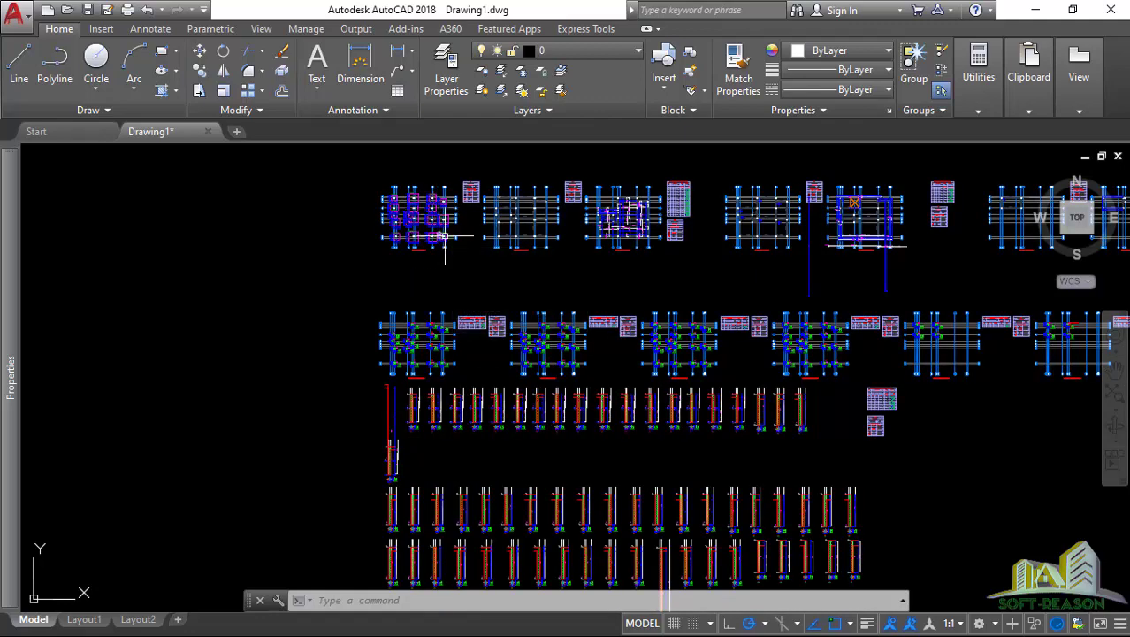
{"action": "scroll", "coordinate": [453, 245], "scroll_direction": "down", "scroll_amount": 3}
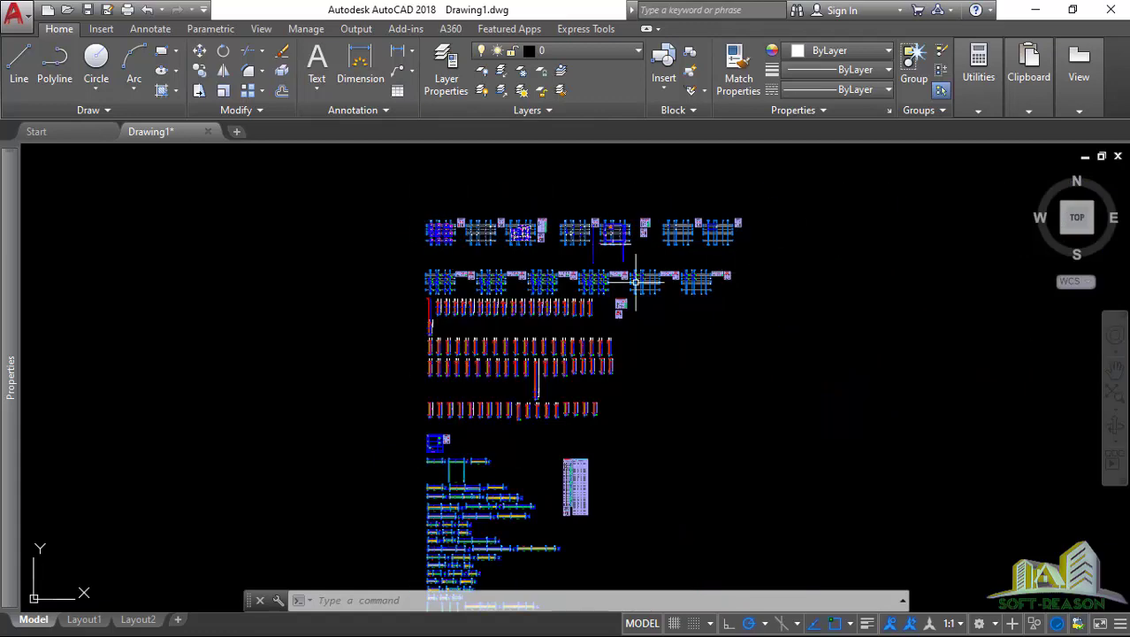
{"action": "scroll", "coordinate": [564, 280], "scroll_direction": "down", "scroll_amount": 2}
{"action": "scroll", "coordinate": [513, 489], "scroll_direction": "up", "scroll_amount": 2}
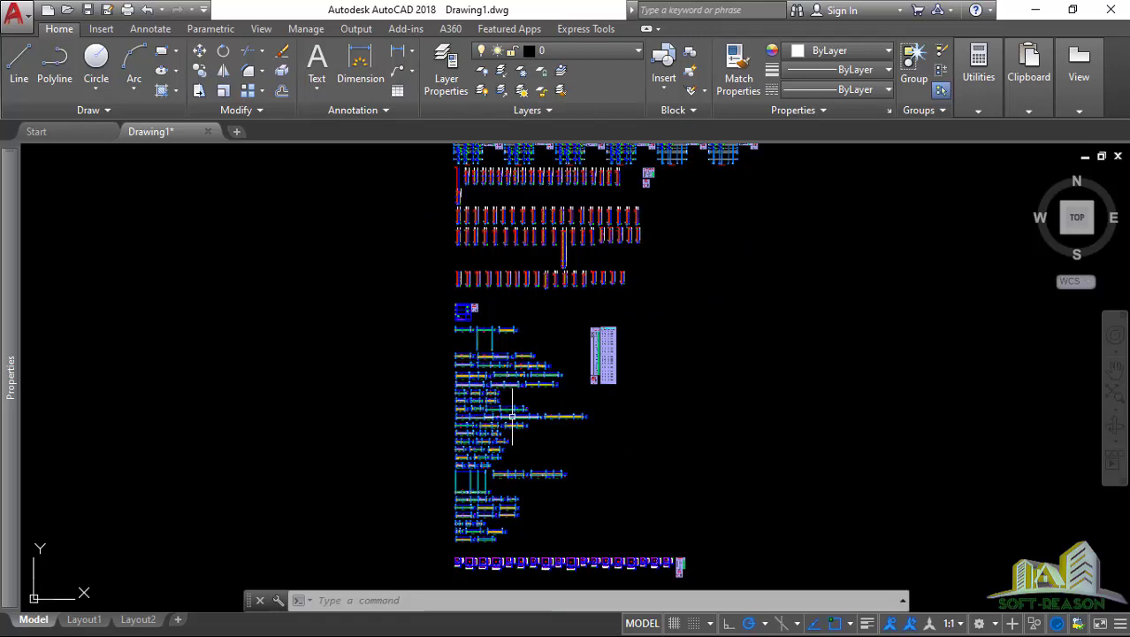
{"action": "scroll", "coordinate": [531, 389], "scroll_direction": "down", "scroll_amount": 2}
{"action": "scroll", "coordinate": [504, 504], "scroll_direction": "up", "scroll_amount": 6}
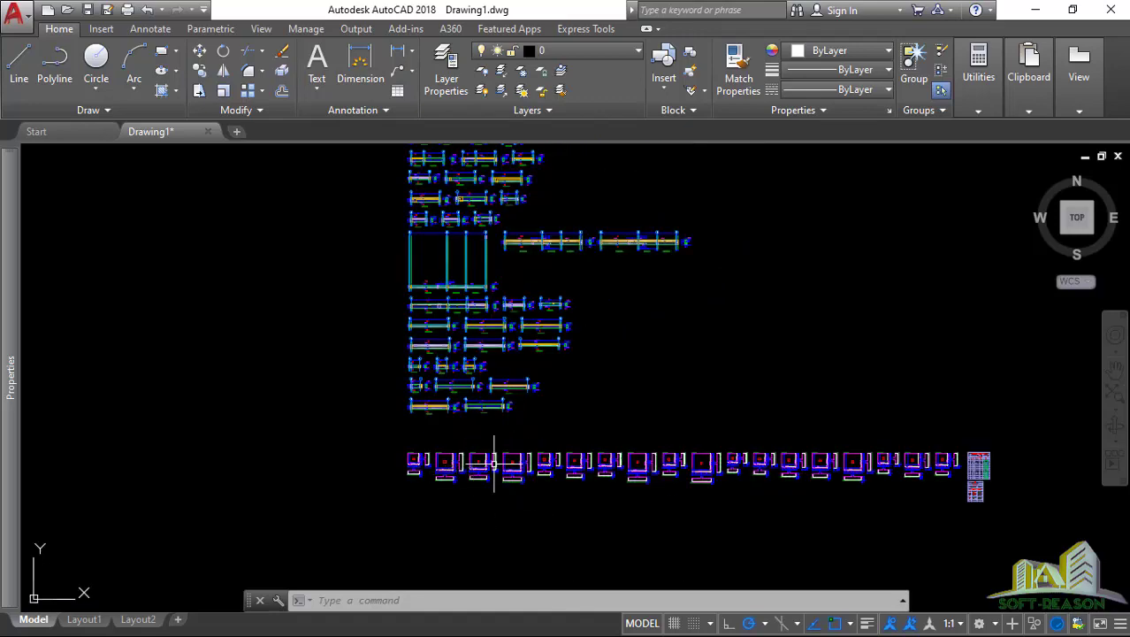
{"action": "scroll", "coordinate": [487, 476], "scroll_direction": "down", "scroll_amount": 3}
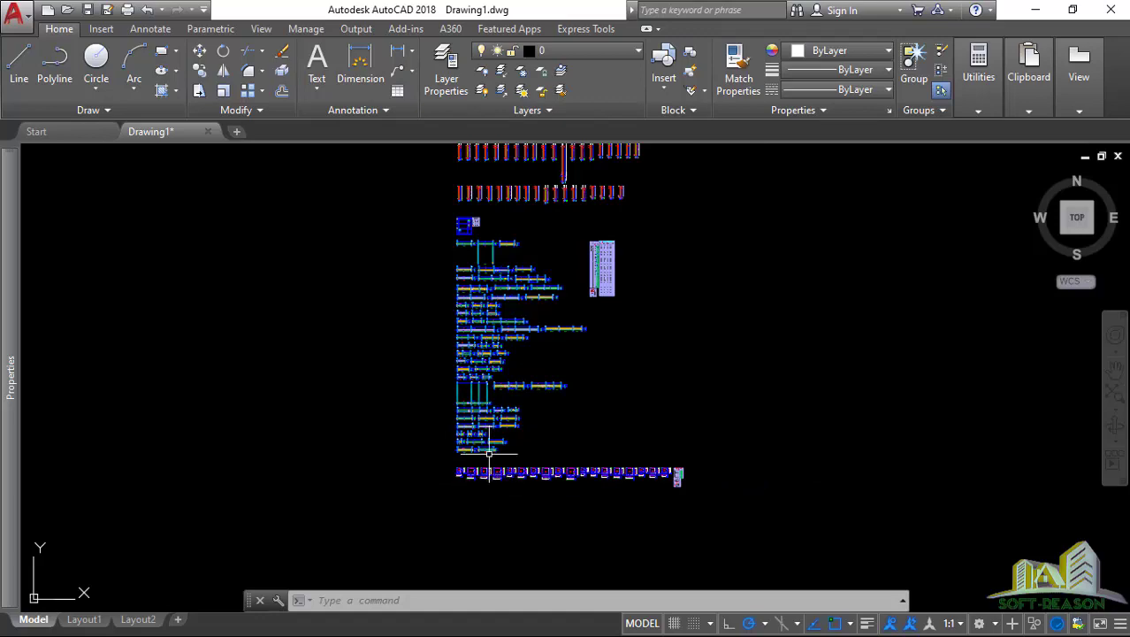
{"action": "scroll", "coordinate": [489, 344], "scroll_direction": "up", "scroll_amount": 4}
{"action": "scroll", "coordinate": [495, 336], "scroll_direction": "down", "scroll_amount": 3}
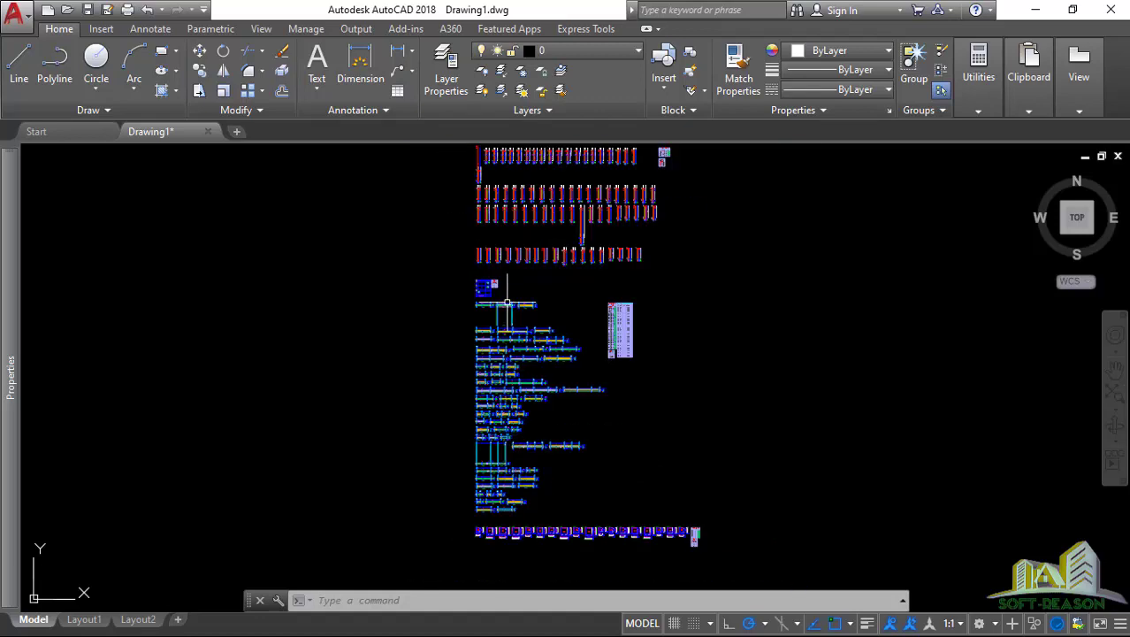
{"action": "scroll", "coordinate": [513, 306], "scroll_direction": "up", "scroll_amount": 3}
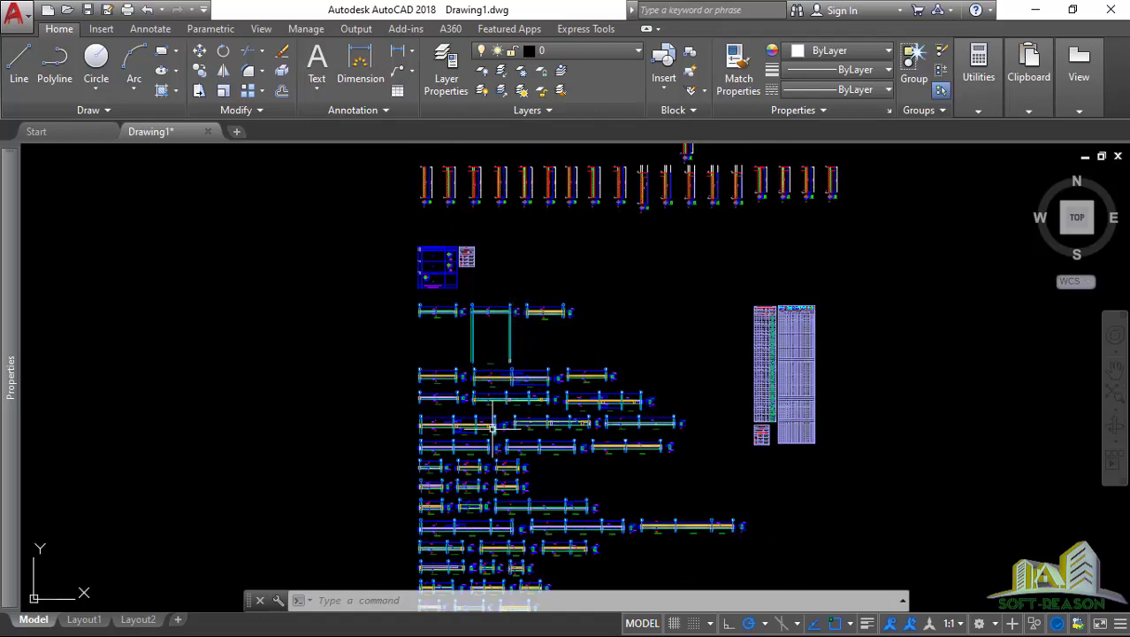
{"action": "mouse_move", "coordinate": [487, 428]}
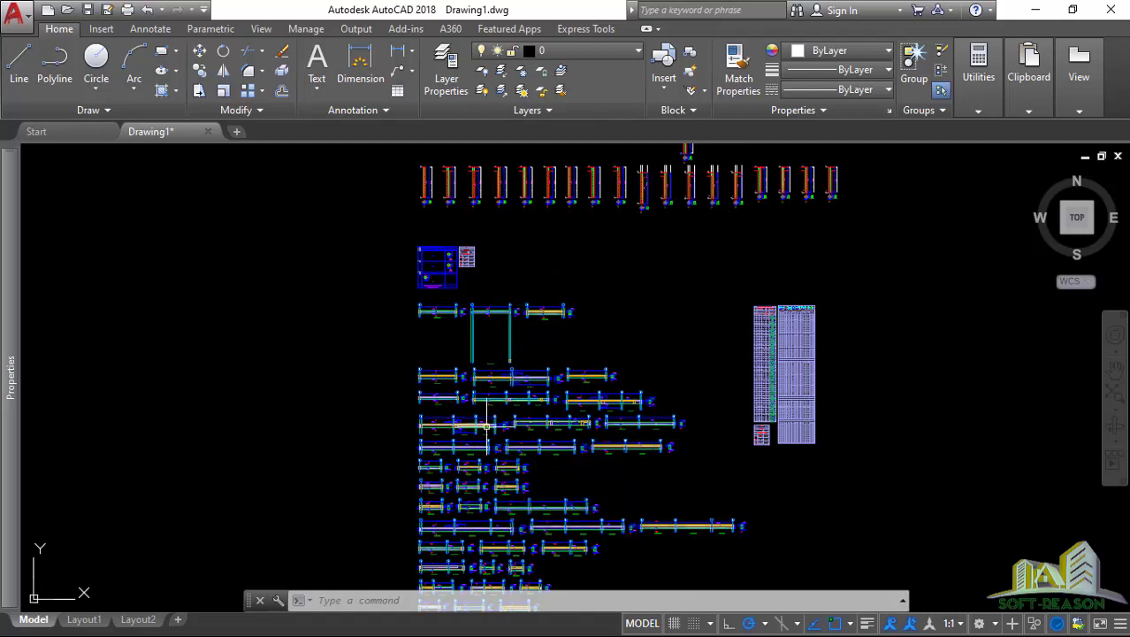
{"action": "scroll", "coordinate": [495, 433], "scroll_direction": "down", "scroll_amount": 4}
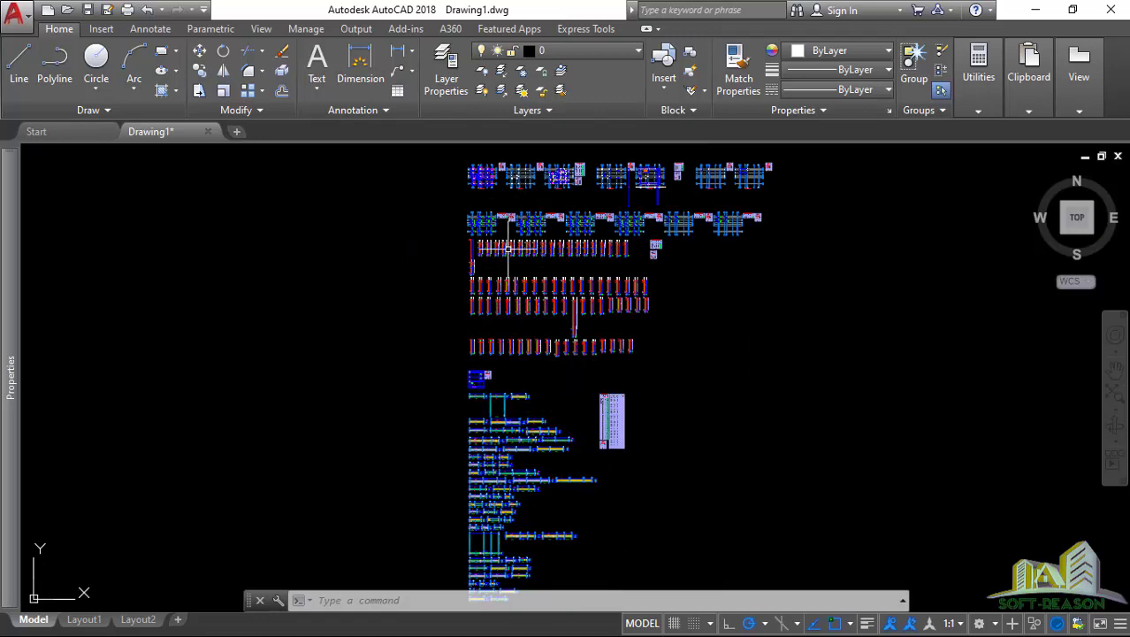
{"action": "middle_click_drag", "start_coordinate": [500, 265], "coordinate": [512, 335]}
{"action": "scroll", "coordinate": [504, 241], "scroll_direction": "up", "scroll_amount": 8}
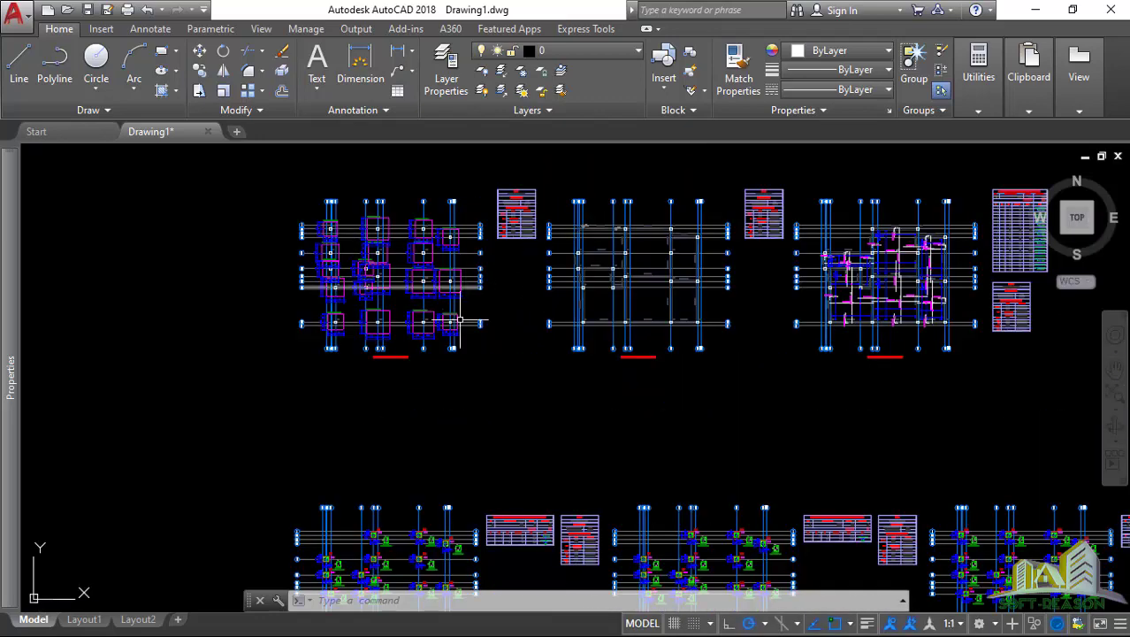
Select the overall vertical dimension of footing F2 on the foundation plan to check its dimension style
{"action": "scroll", "coordinate": [312, 230], "scroll_direction": "up", "scroll_amount": 6}
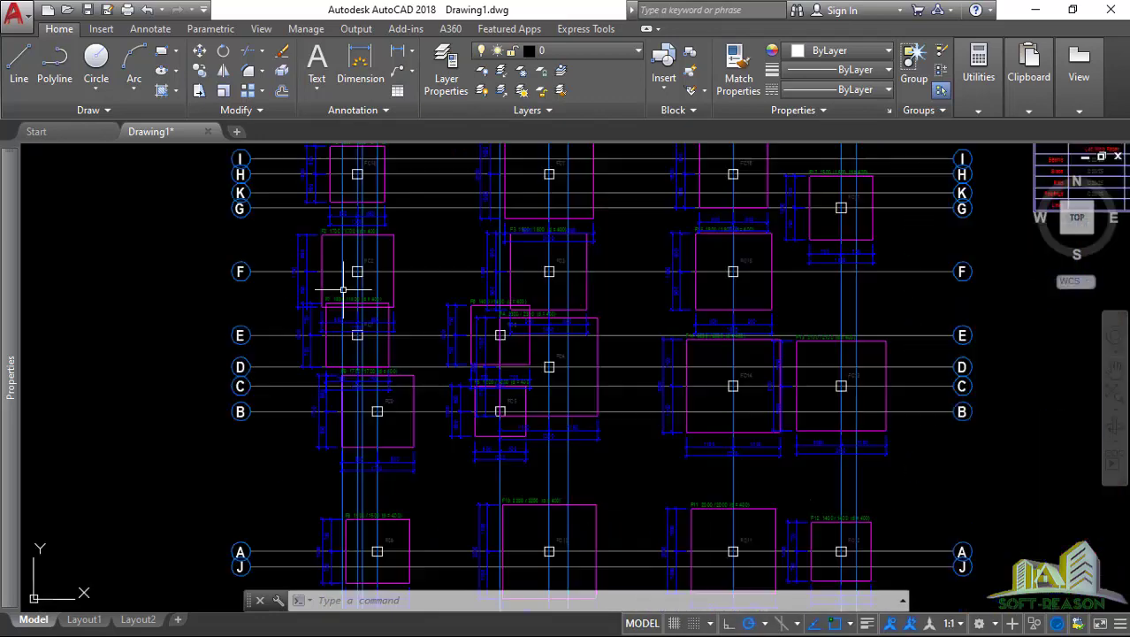
{"action": "scroll", "coordinate": [298, 253], "scroll_direction": "up", "scroll_amount": 4}
{"action": "left_click", "coordinate": [301, 242]}
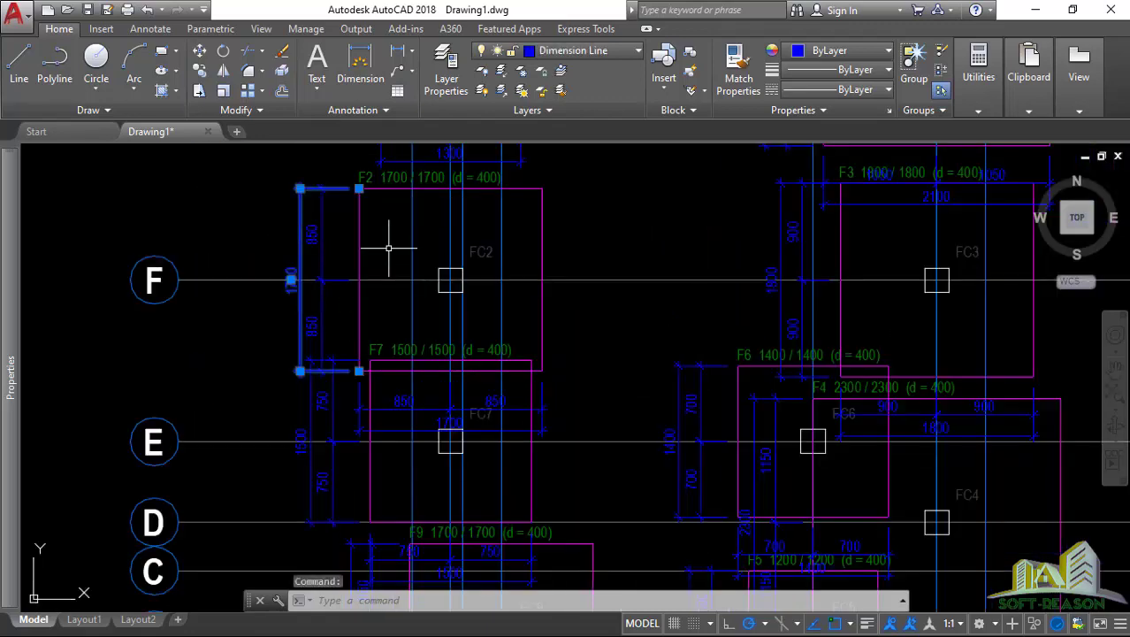
{"action": "left_click", "coordinate": [150, 28]}
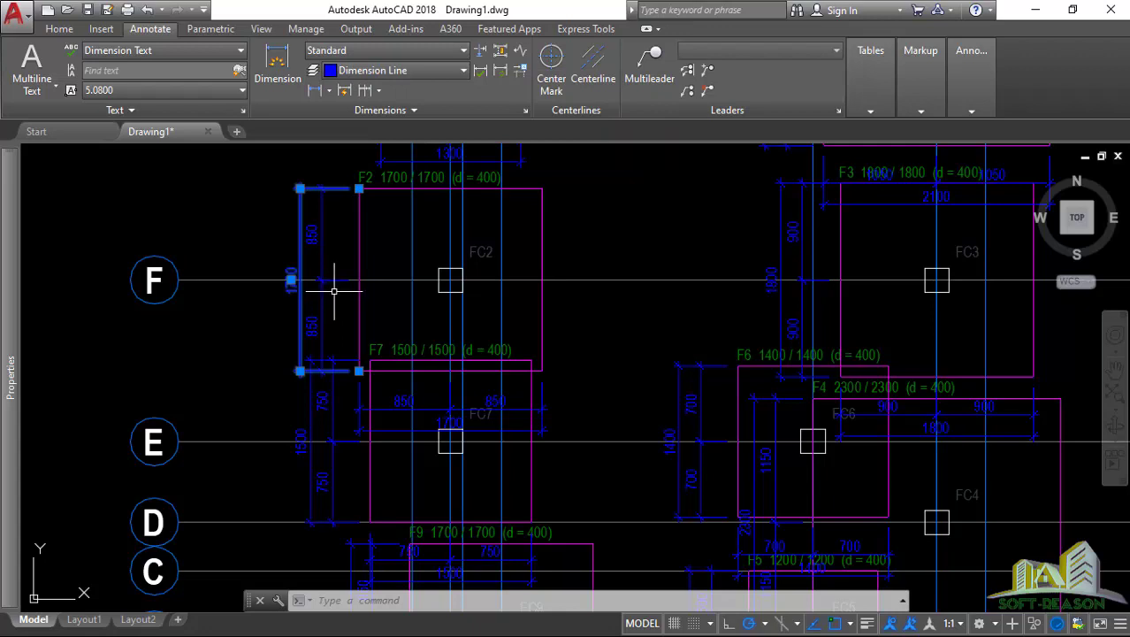
Open the Standard dimension style for modification in the Dimension Style Manager
{"action": "type", "text": "d"}
{"action": "key", "text": "Return"}
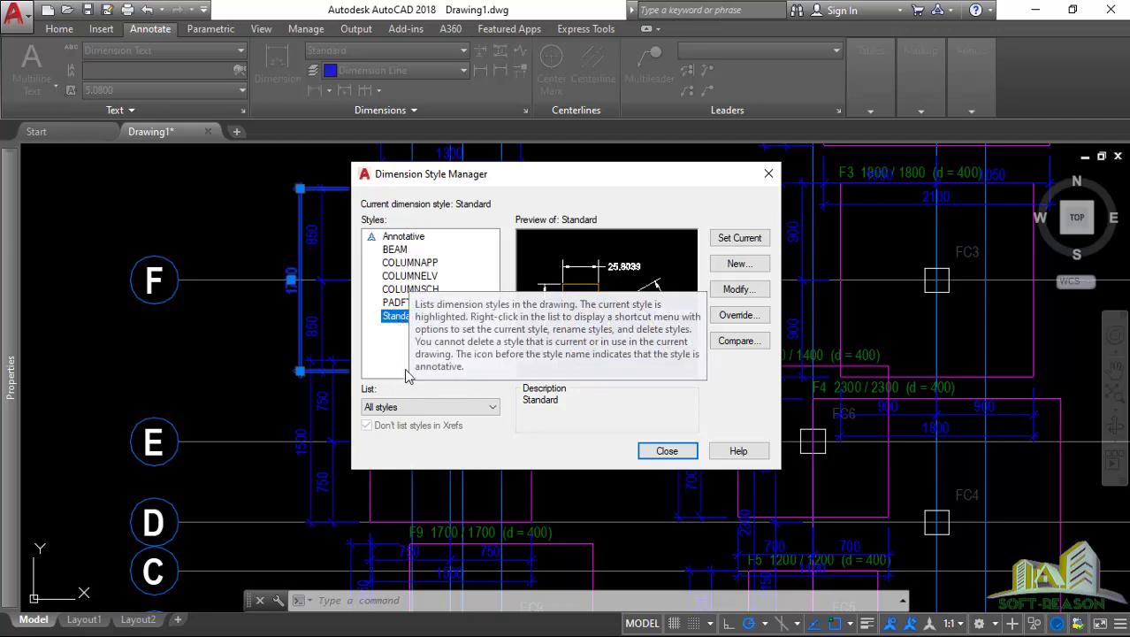
{"action": "left_click", "coordinate": [405, 318]}
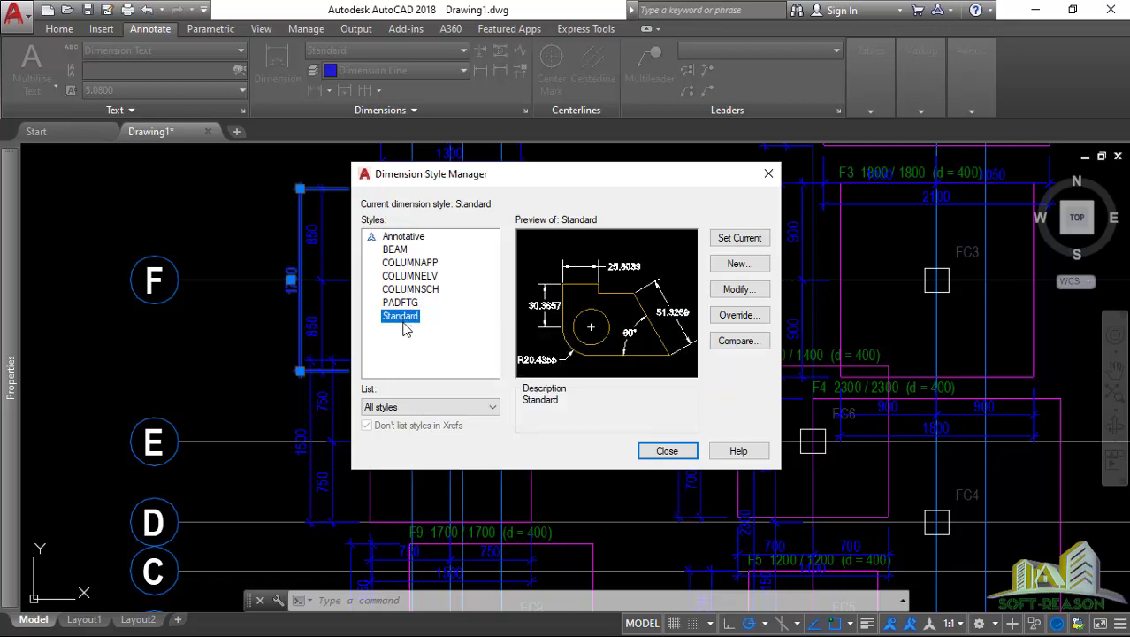
{"action": "left_click", "coordinate": [739, 291]}
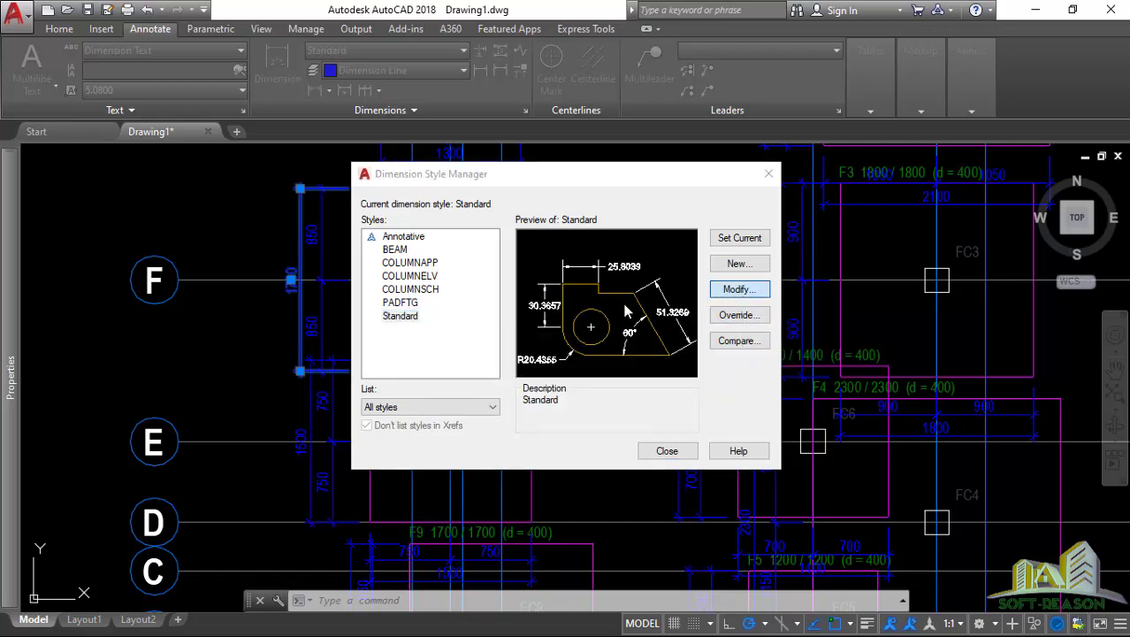
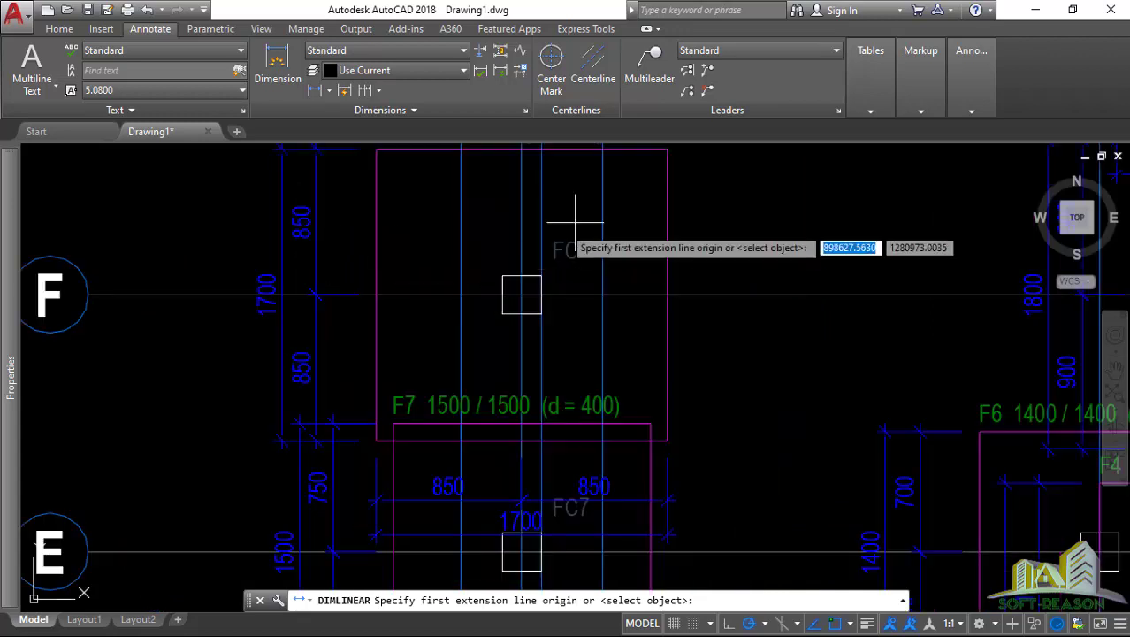
Preview a vertical linear dimension on footing F2's right edge in the Standard style, compare it with the existing dimension, and cancel it
{"action": "left_click", "coordinate": [667, 149]}
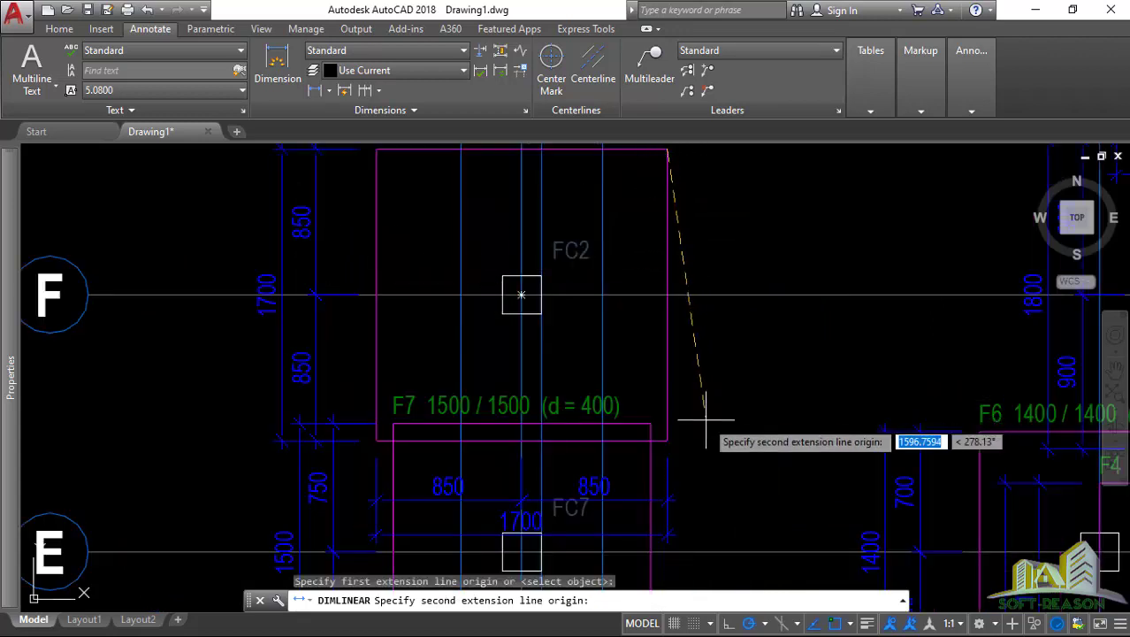
{"action": "left_click", "coordinate": [667, 439]}
{"action": "scroll", "coordinate": [712, 270], "scroll_direction": "up", "scroll_amount": 6}
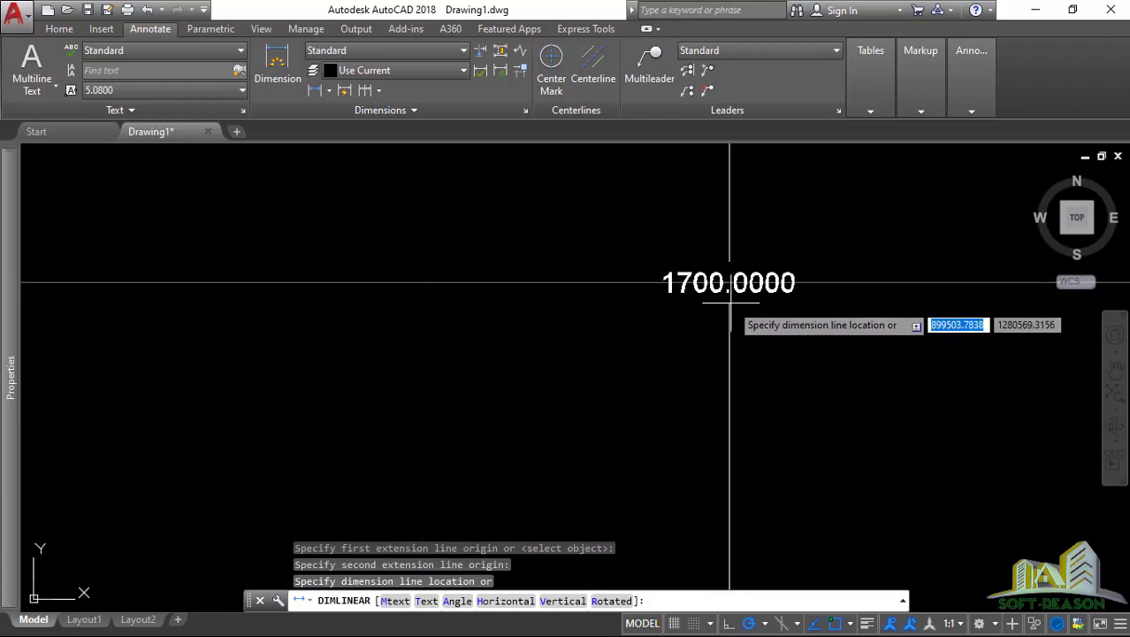
{"action": "scroll", "coordinate": [728, 274], "scroll_direction": "down", "scroll_amount": 5}
{"action": "scroll", "coordinate": [574, 305], "scroll_direction": "down", "scroll_amount": 5}
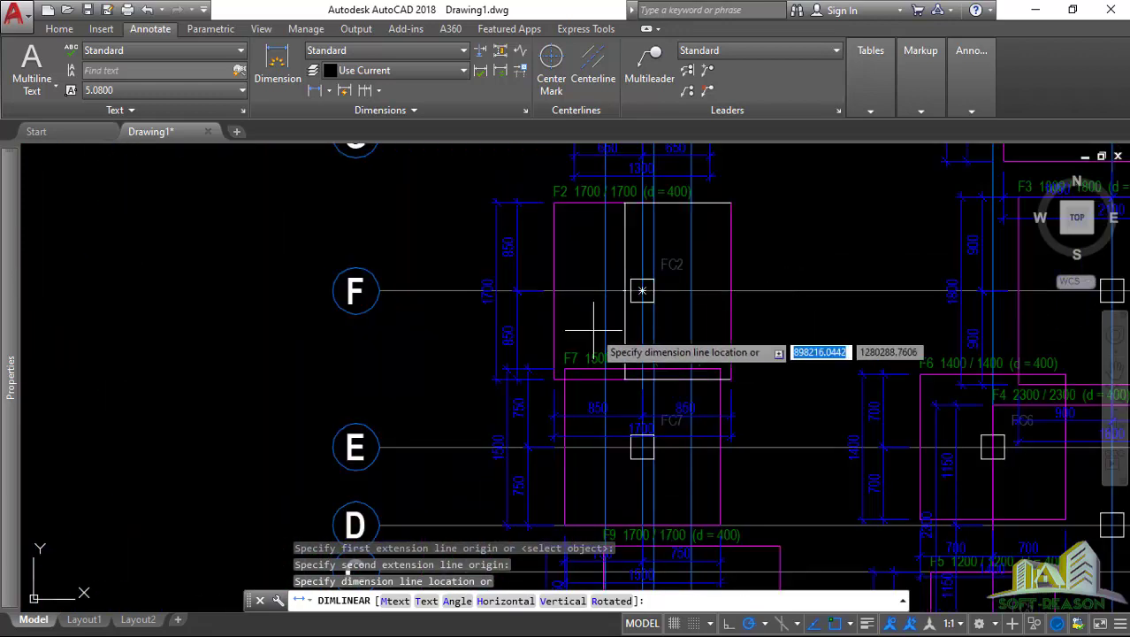
{"action": "scroll", "coordinate": [522, 247], "scroll_direction": "up", "scroll_amount": 10}
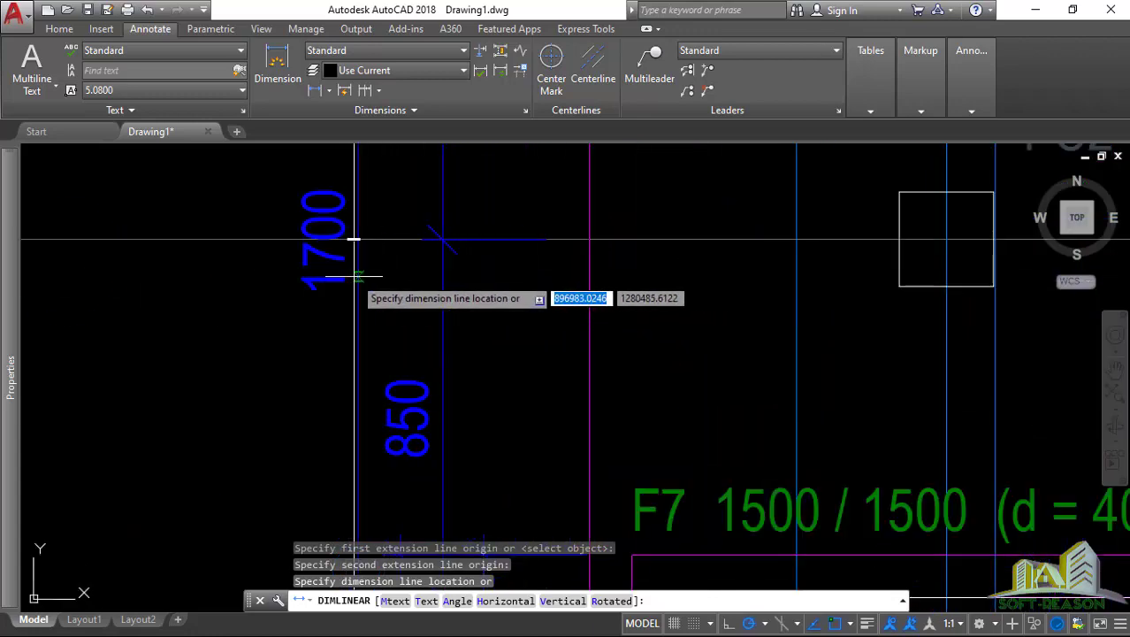
{"action": "scroll", "coordinate": [548, 308], "scroll_direction": "down", "scroll_amount": 5}
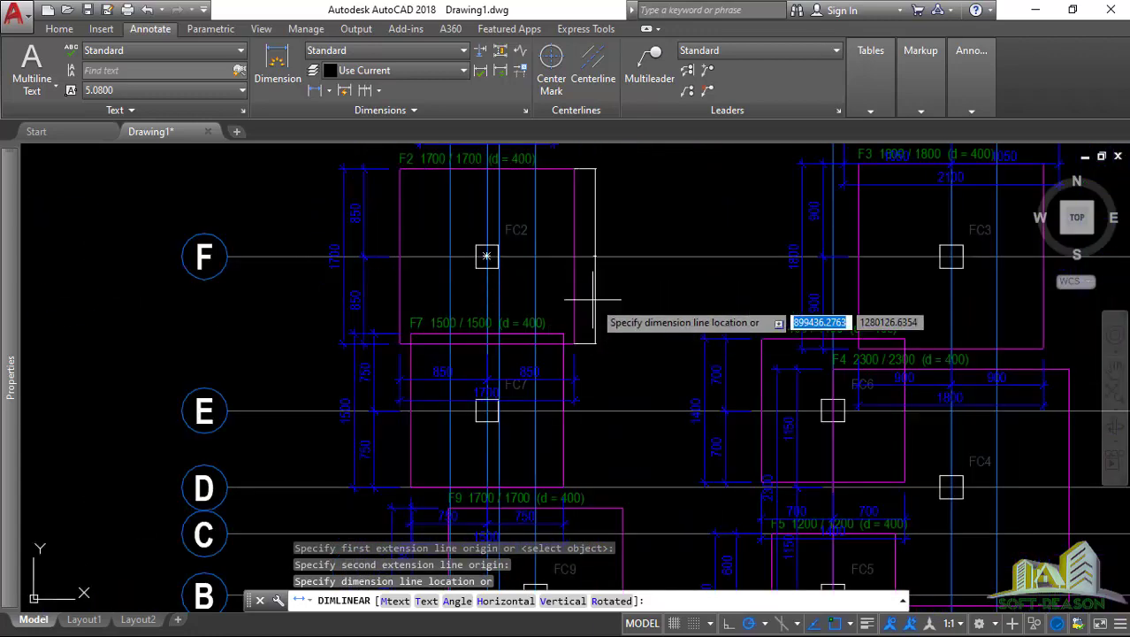
{"action": "key", "text": "Escape"}
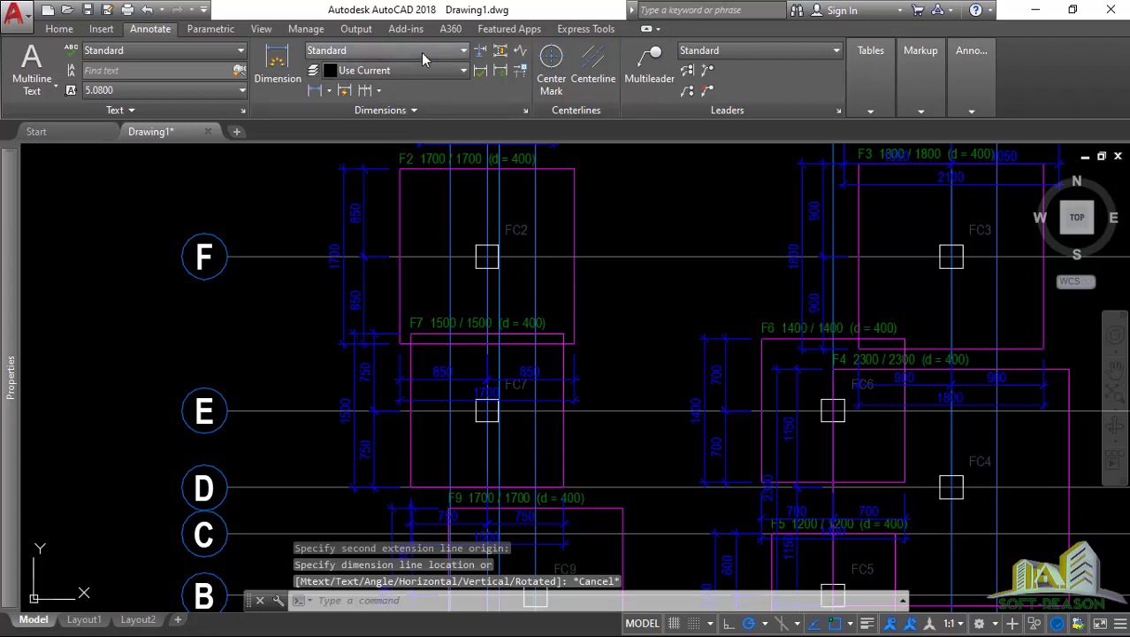
Make BEAM the current dimension style
{"action": "left_click", "coordinate": [460, 51]}
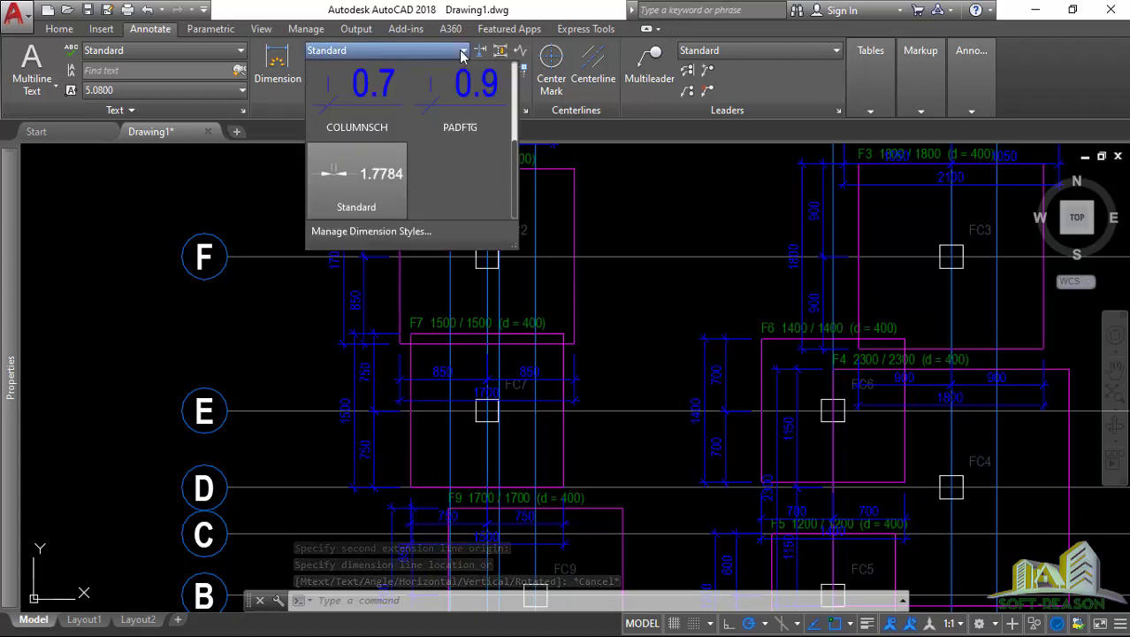
{"action": "scroll", "coordinate": [393, 142], "scroll_direction": "up", "scroll_amount": 1}
{"action": "scroll", "coordinate": [393, 142], "scroll_direction": "up", "scroll_amount": 1}
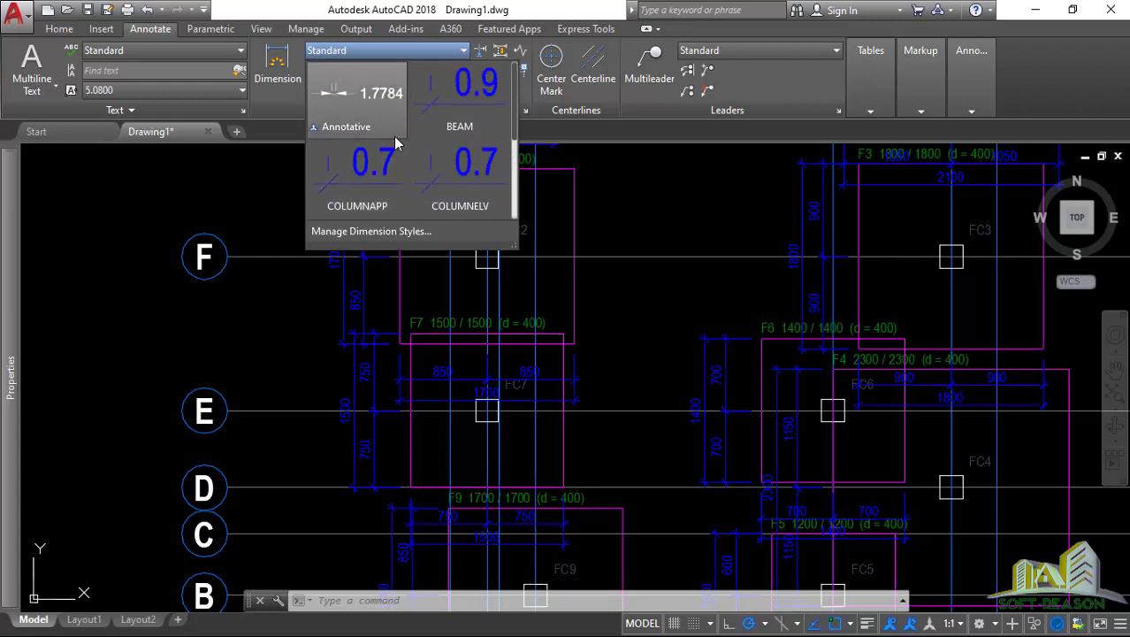
{"action": "left_click", "coordinate": [460, 107]}
Preview a vertical linear dimension on footing F2's right edge in the BEAM style, inspect its text, and cancel it
{"action": "left_click", "coordinate": [316, 90]}
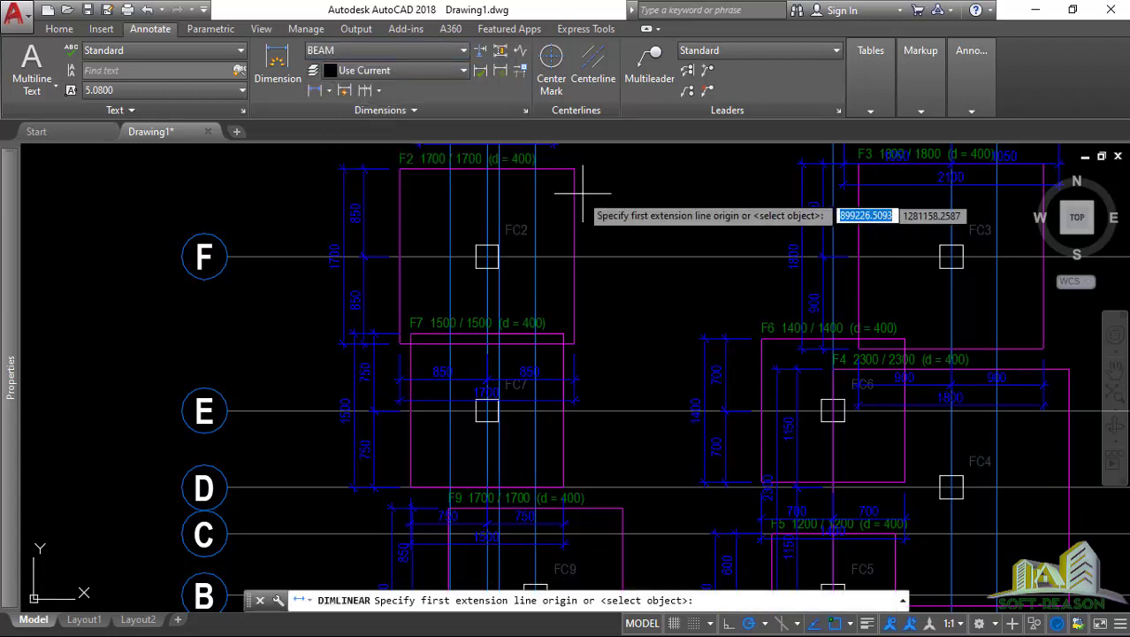
{"action": "left_click", "coordinate": [574, 168]}
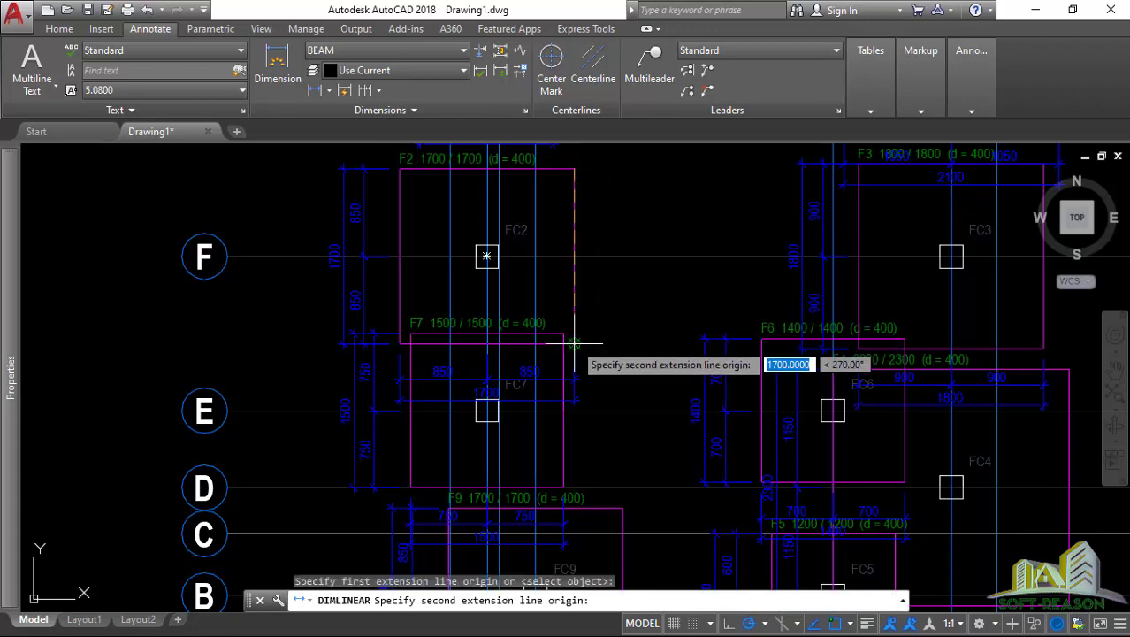
{"action": "left_click", "coordinate": [574, 343]}
{"action": "scroll", "coordinate": [604, 252], "scroll_direction": "up", "scroll_amount": 2}
{"action": "scroll", "coordinate": [604, 259], "scroll_direction": "up", "scroll_amount": 3}
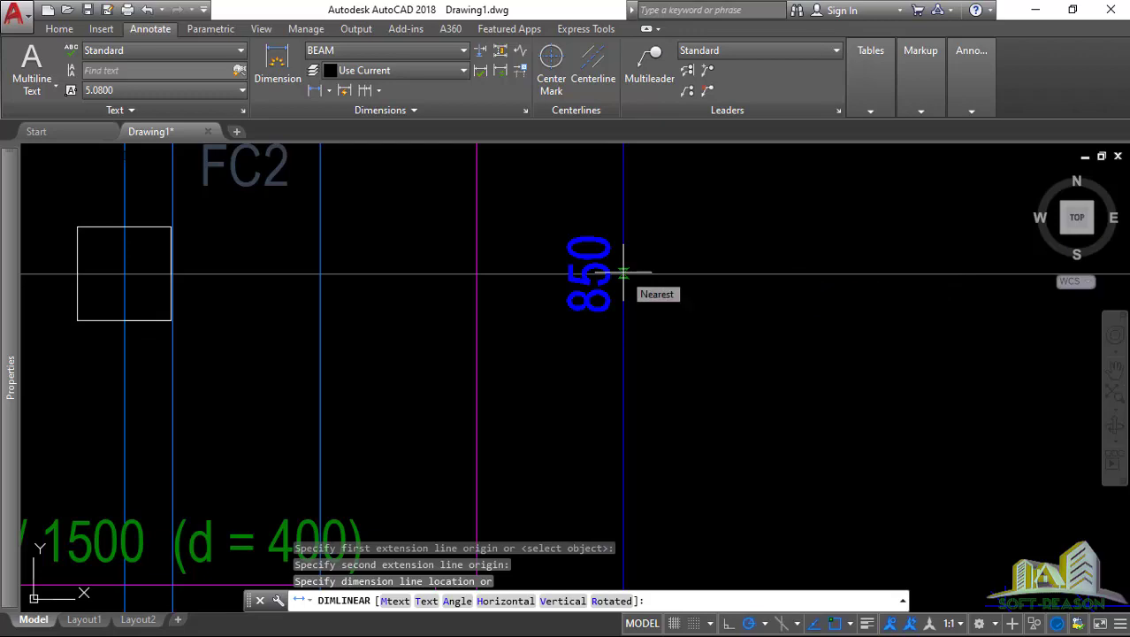
{"action": "scroll", "coordinate": [626, 270], "scroll_direction": "down", "scroll_amount": 2}
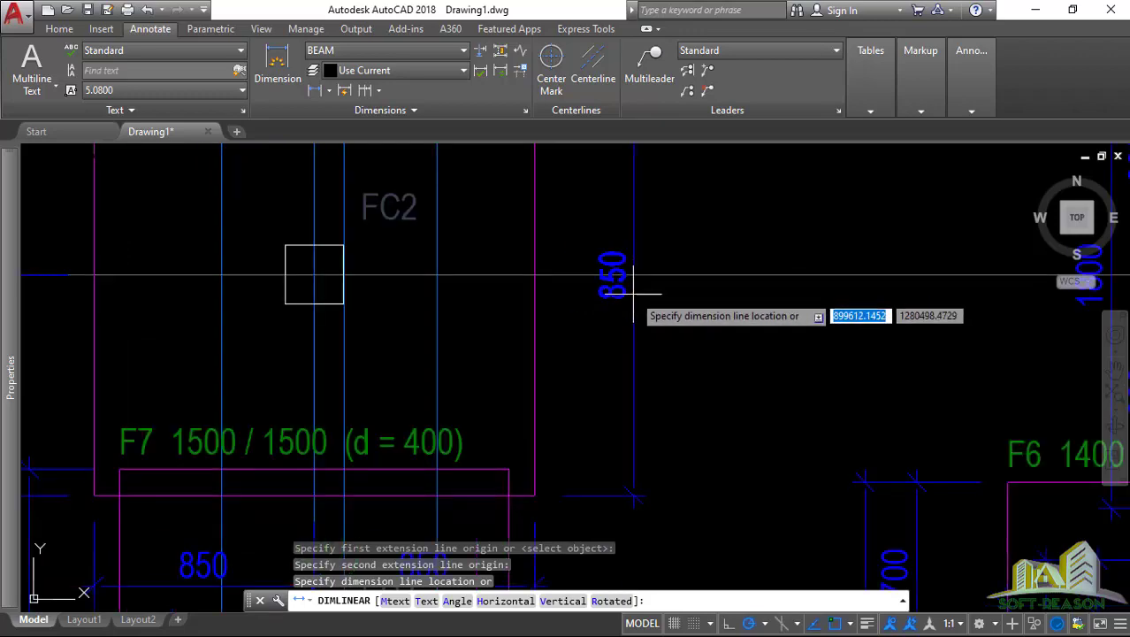
{"action": "scroll", "coordinate": [633, 291], "scroll_direction": "down", "scroll_amount": 3}
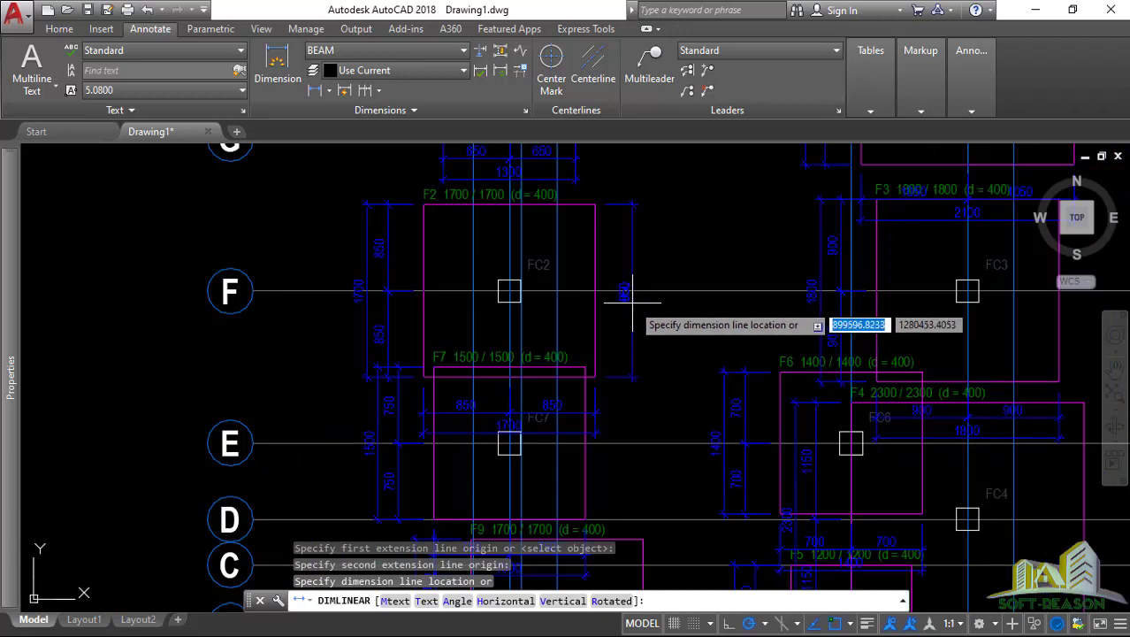
{"action": "scroll", "coordinate": [633, 304], "scroll_direction": "up", "scroll_amount": 3}
{"action": "key", "text": "Escape"}
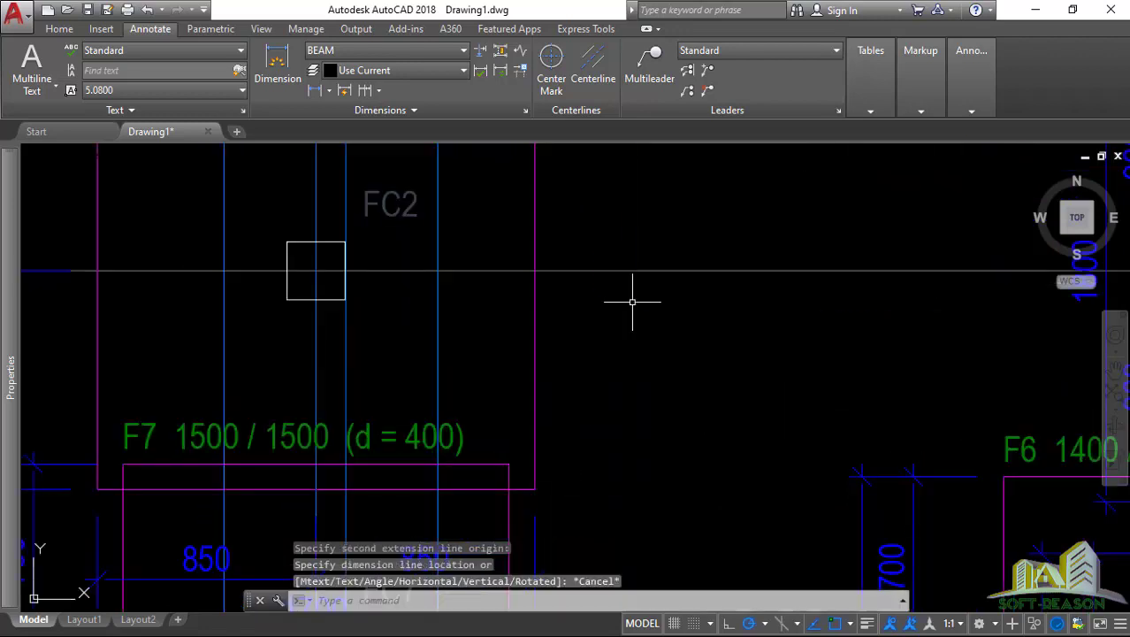
Examine the properties of footing F2's overall vertical dimension, including its dimension style and linear scale, and deselect it
{"action": "scroll", "coordinate": [595, 262], "scroll_direction": "down", "scroll_amount": 5}
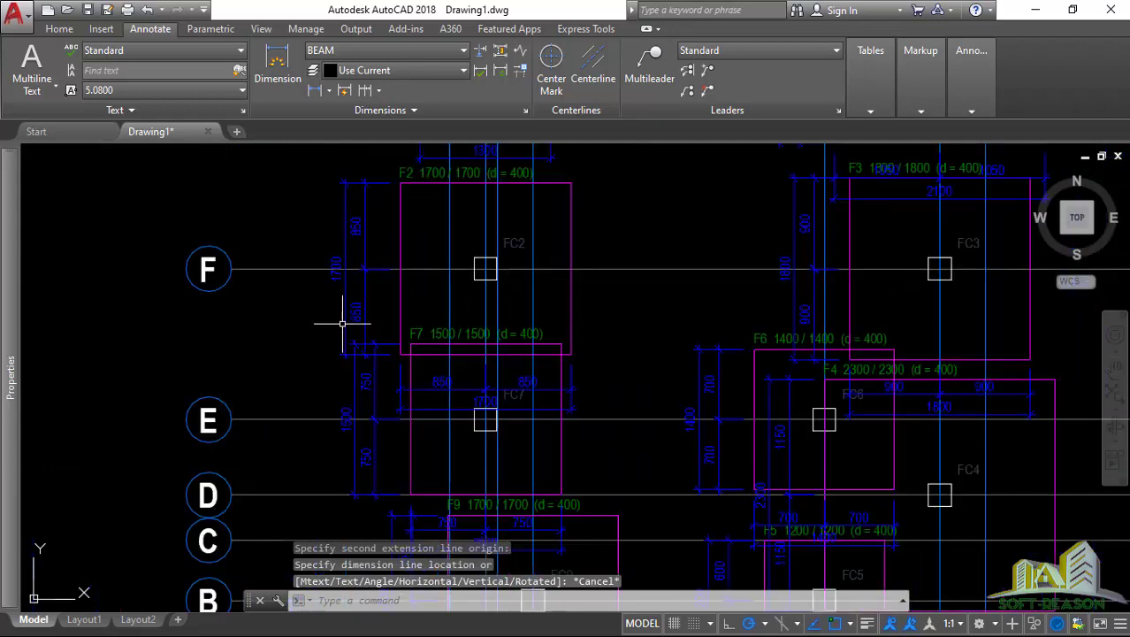
{"action": "scroll", "coordinate": [378, 190], "scroll_direction": "down", "scroll_amount": 2}
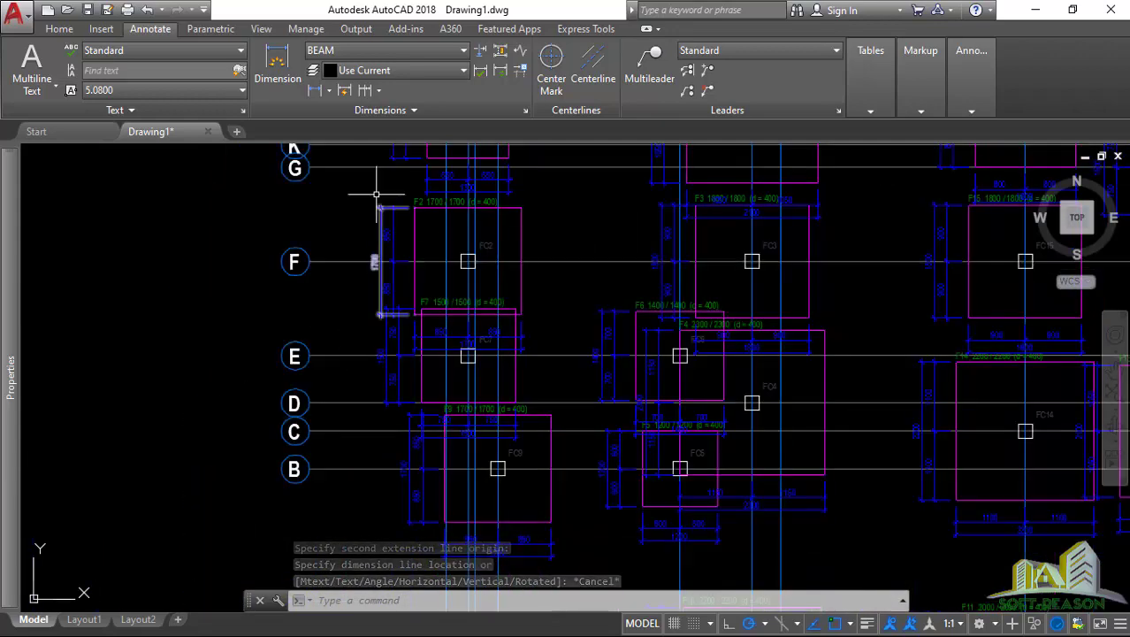
{"action": "scroll", "coordinate": [384, 222], "scroll_direction": "up", "scroll_amount": 4}
{"action": "left_click", "coordinate": [389, 243]}
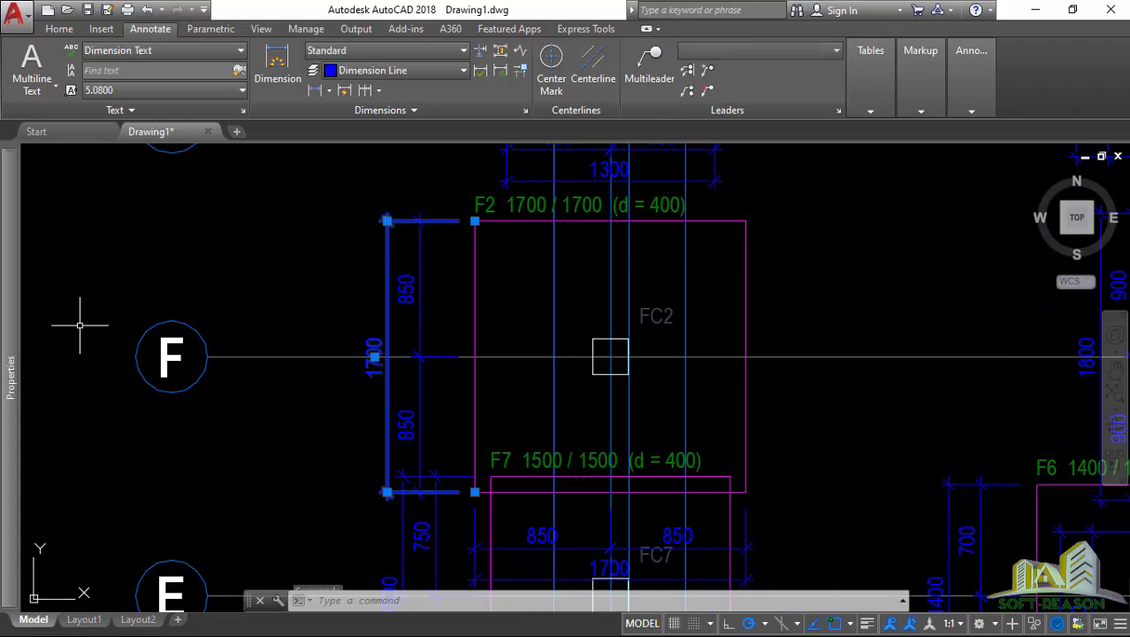
{"action": "mouse_move", "coordinate": [12, 260]}
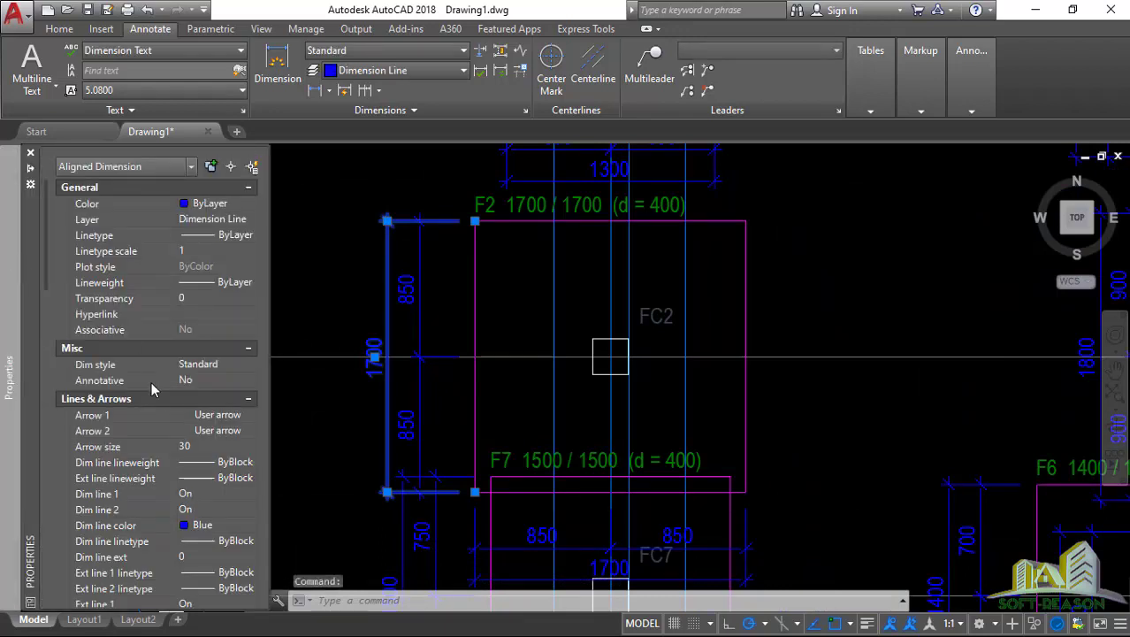
{"action": "scroll", "coordinate": [159, 471], "scroll_direction": "down", "scroll_amount": 10}
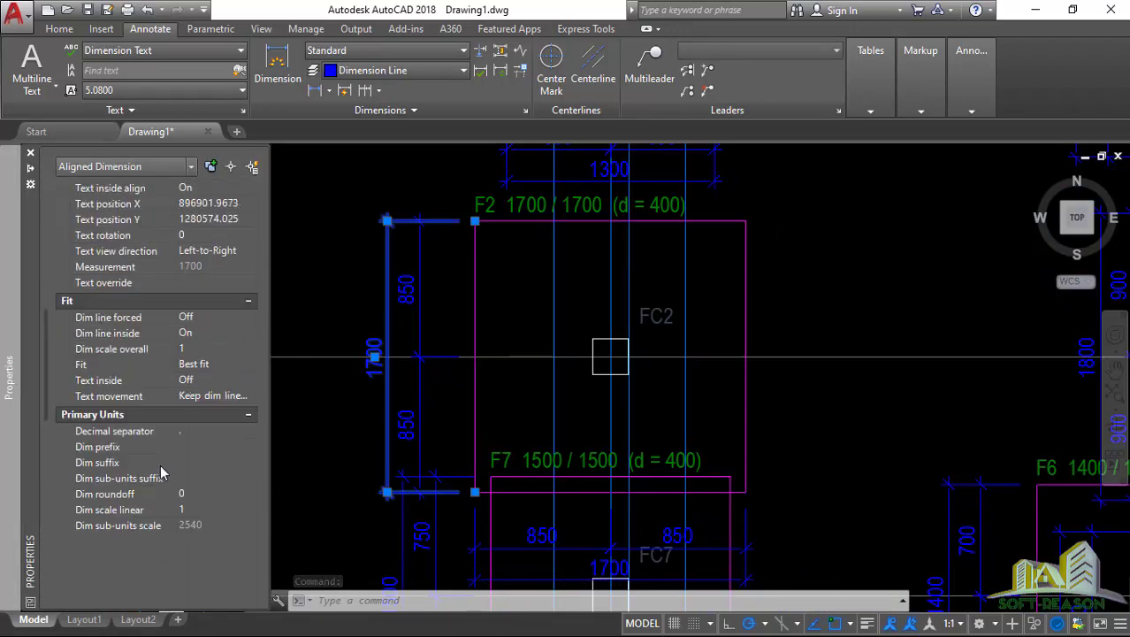
{"action": "scroll", "coordinate": [161, 473], "scroll_direction": "down", "scroll_amount": 5}
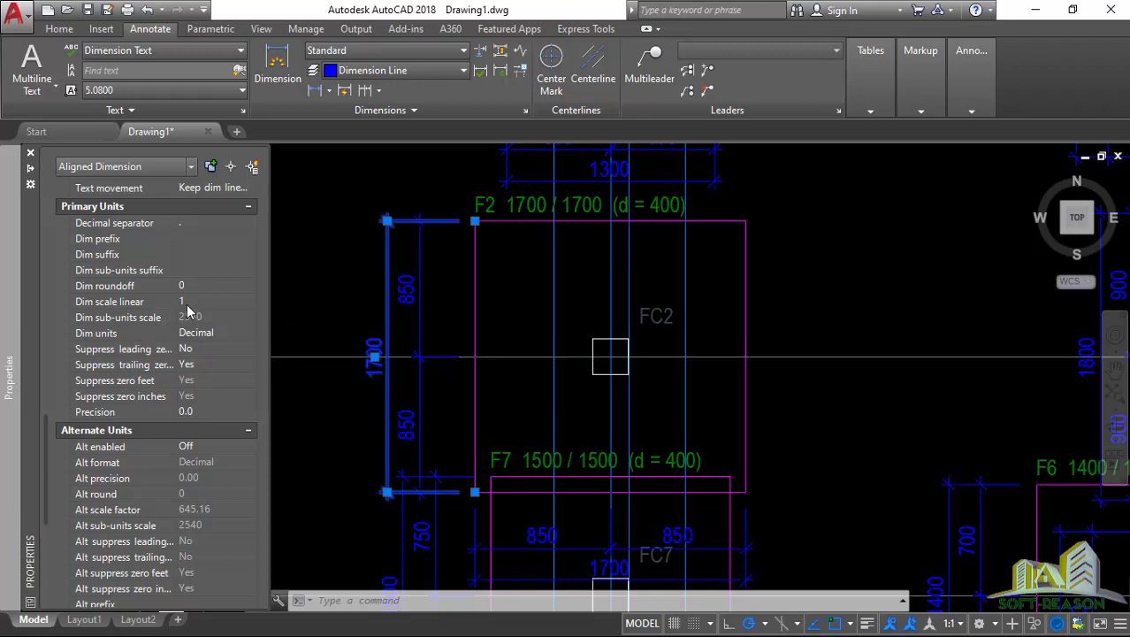
{"action": "scroll", "coordinate": [594, 274], "scroll_direction": "down", "scroll_amount": 4}
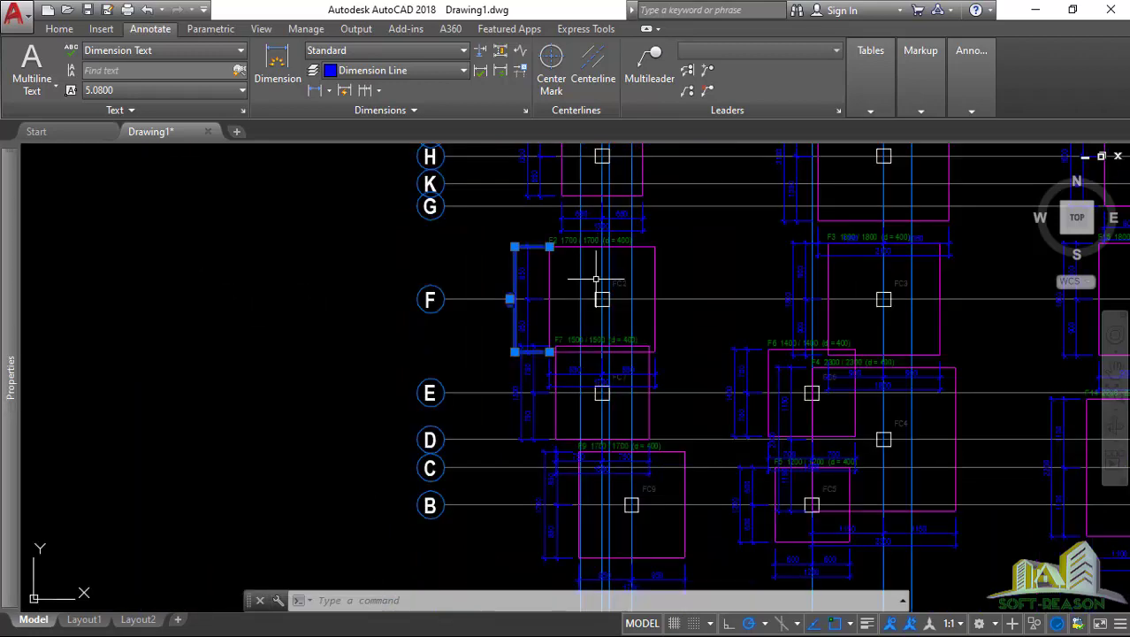
{"action": "scroll", "coordinate": [516, 285], "scroll_direction": "up", "scroll_amount": 2}
{"action": "key", "text": "Escape"}
Review the foundation plan and the other exported plans and details across the whole drawing
{"action": "scroll", "coordinate": [459, 270], "scroll_direction": "down", "scroll_amount": 4}
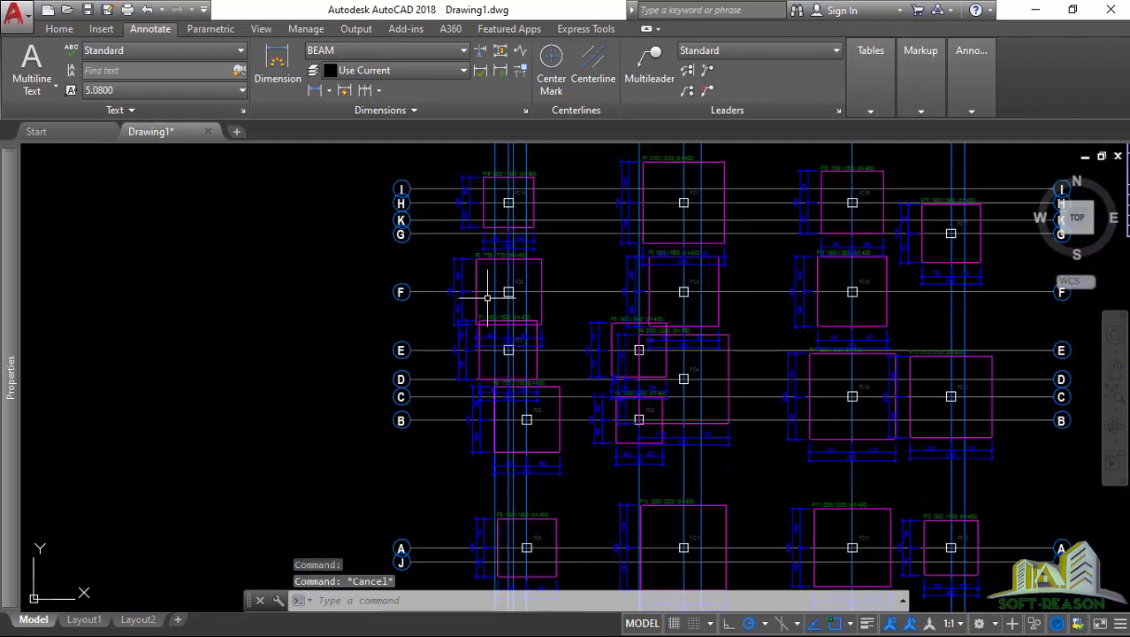
{"action": "scroll", "coordinate": [531, 265], "scroll_direction": "down", "scroll_amount": 2}
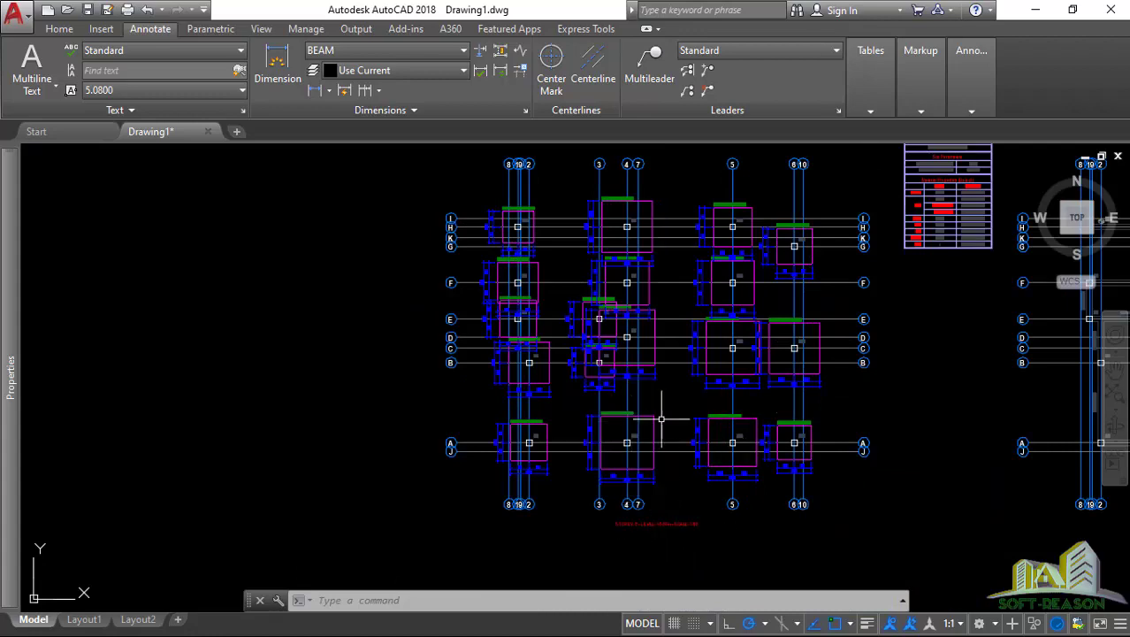
{"action": "scroll", "coordinate": [573, 352], "scroll_direction": "down", "scroll_amount": 5}
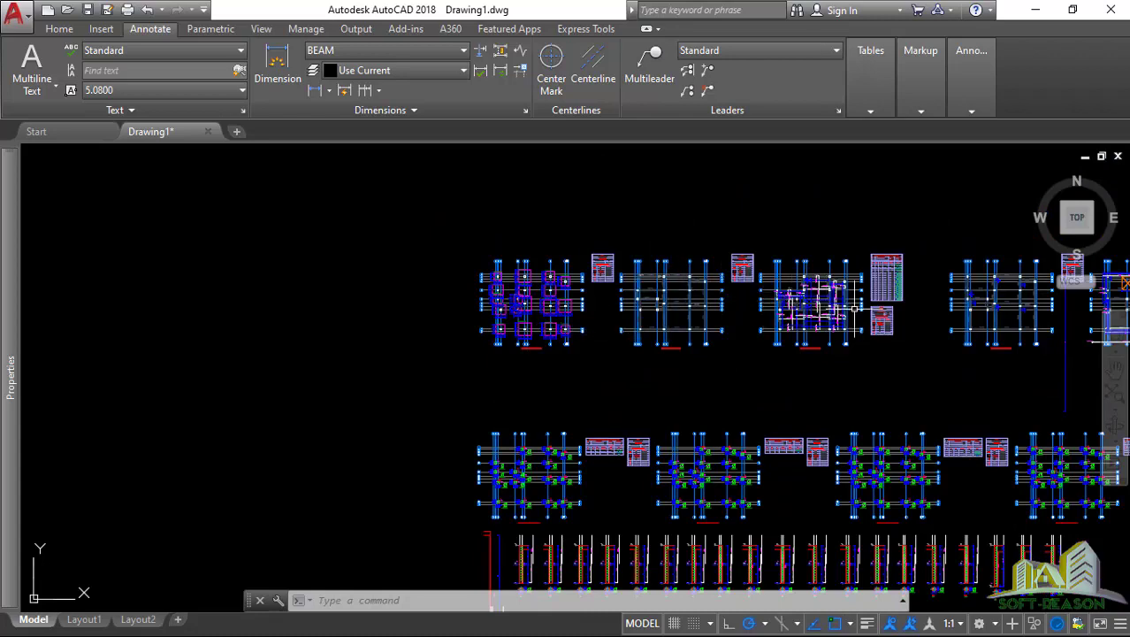
{"action": "scroll", "coordinate": [408, 310], "scroll_direction": "down", "scroll_amount": 4}
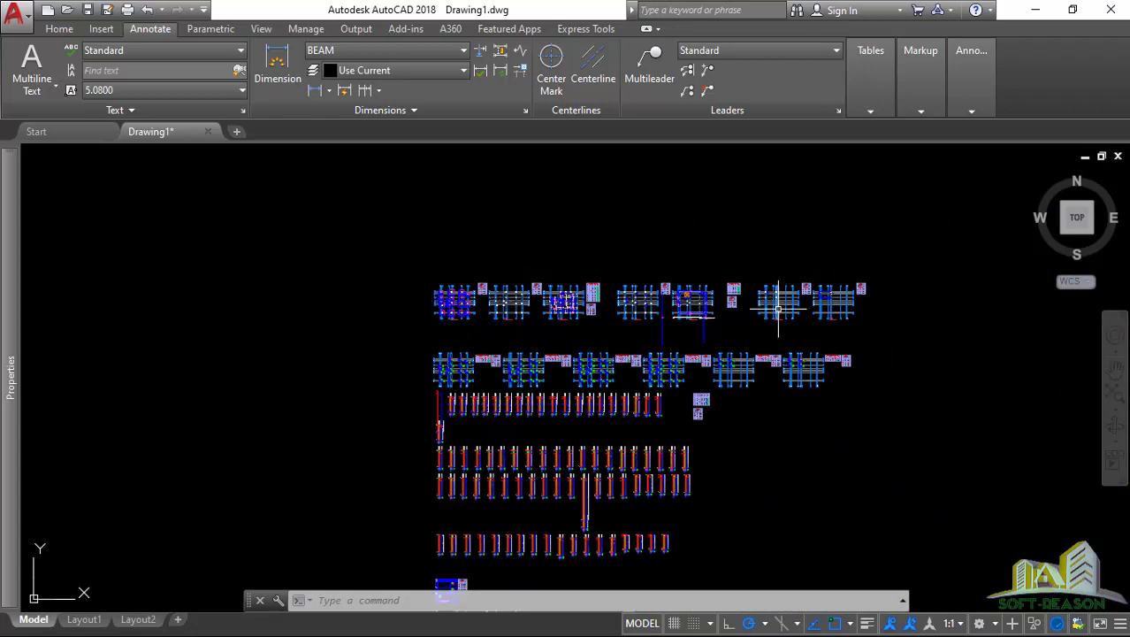
{"action": "scroll", "coordinate": [568, 307], "scroll_direction": "up", "scroll_amount": 2}
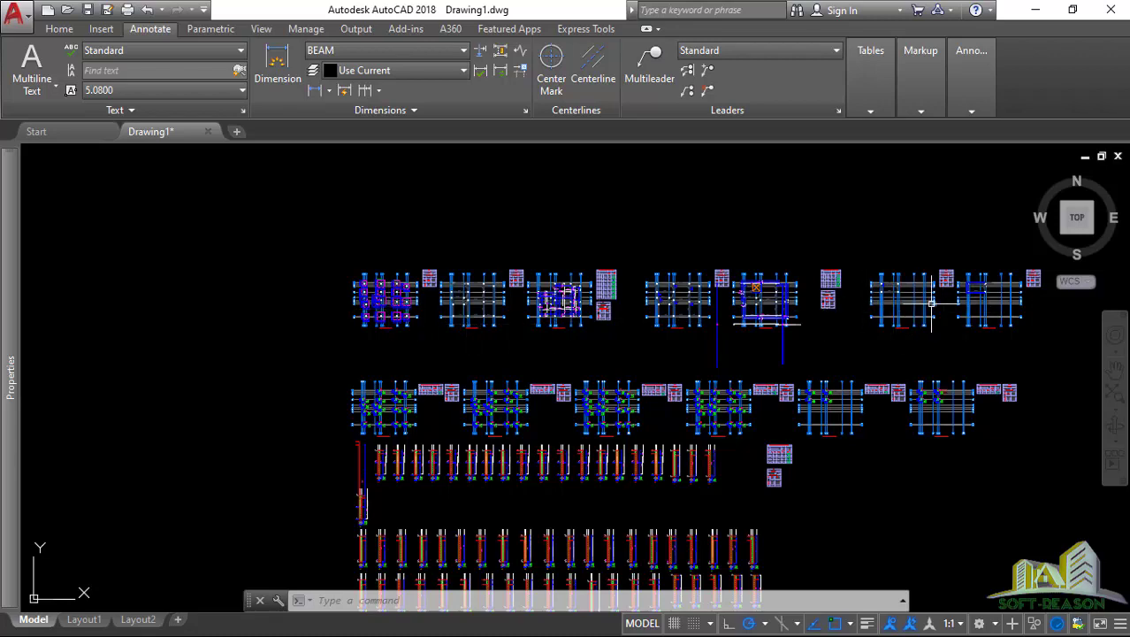
{"action": "scroll", "coordinate": [364, 308], "scroll_direction": "up", "scroll_amount": 2}
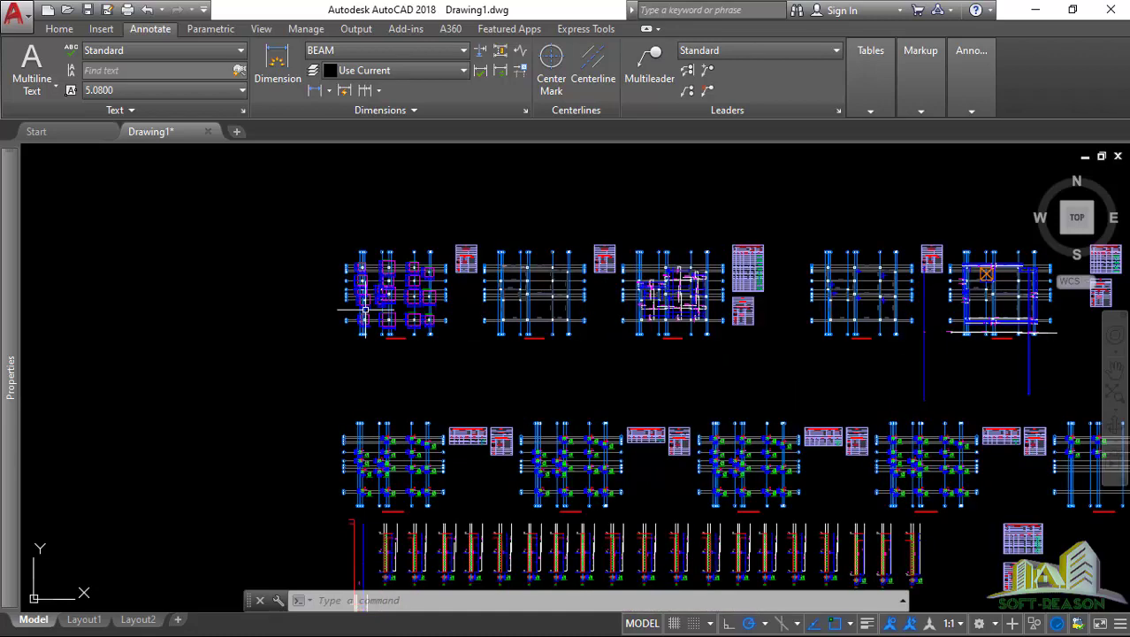
{"action": "scroll", "coordinate": [364, 309], "scroll_direction": "down", "scroll_amount": 3}
{"action": "scroll", "coordinate": [451, 265], "scroll_direction": "down", "scroll_amount": 4}
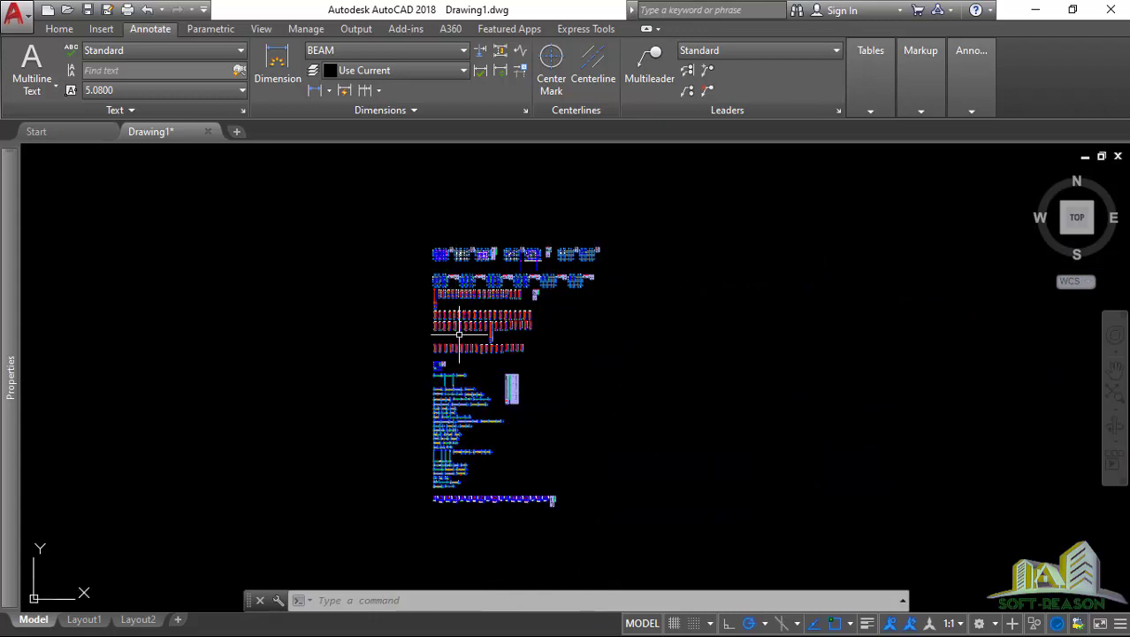
Examine the properties of beam 3B2's overall span dimension between grids 4 and 5, including its dimension style and units
{"action": "scroll", "coordinate": [404, 391], "scroll_direction": "up", "scroll_amount": 6}
{"action": "scroll", "coordinate": [362, 380], "scroll_direction": "up", "scroll_amount": 5}
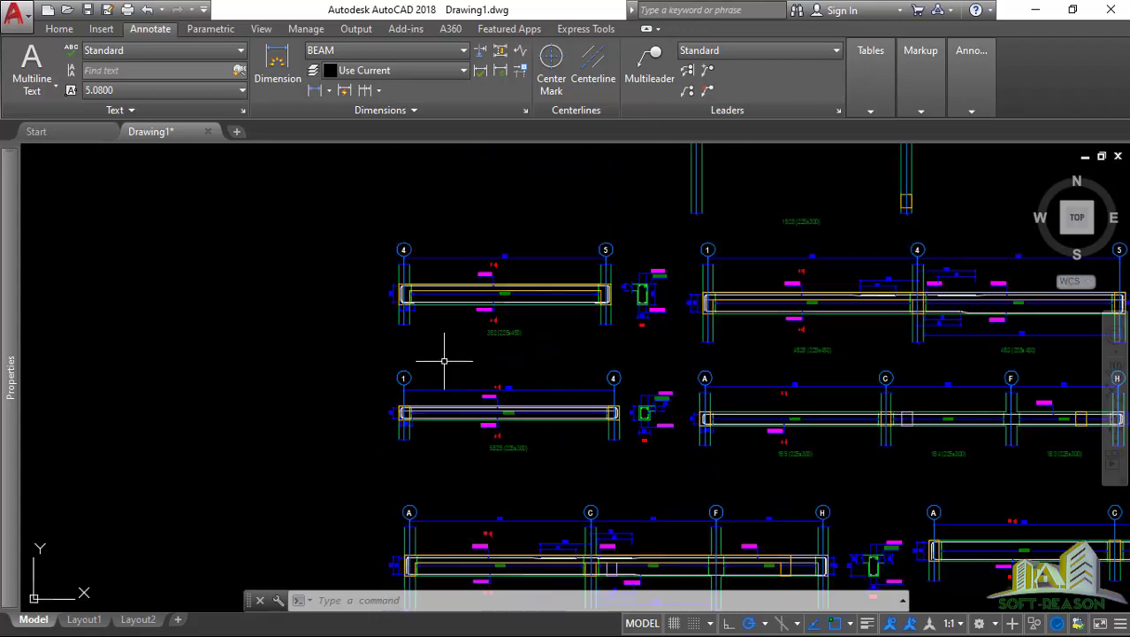
{"action": "scroll", "coordinate": [444, 366], "scroll_direction": "up", "scroll_amount": 2}
{"action": "scroll", "coordinate": [555, 257], "scroll_direction": "up", "scroll_amount": 4}
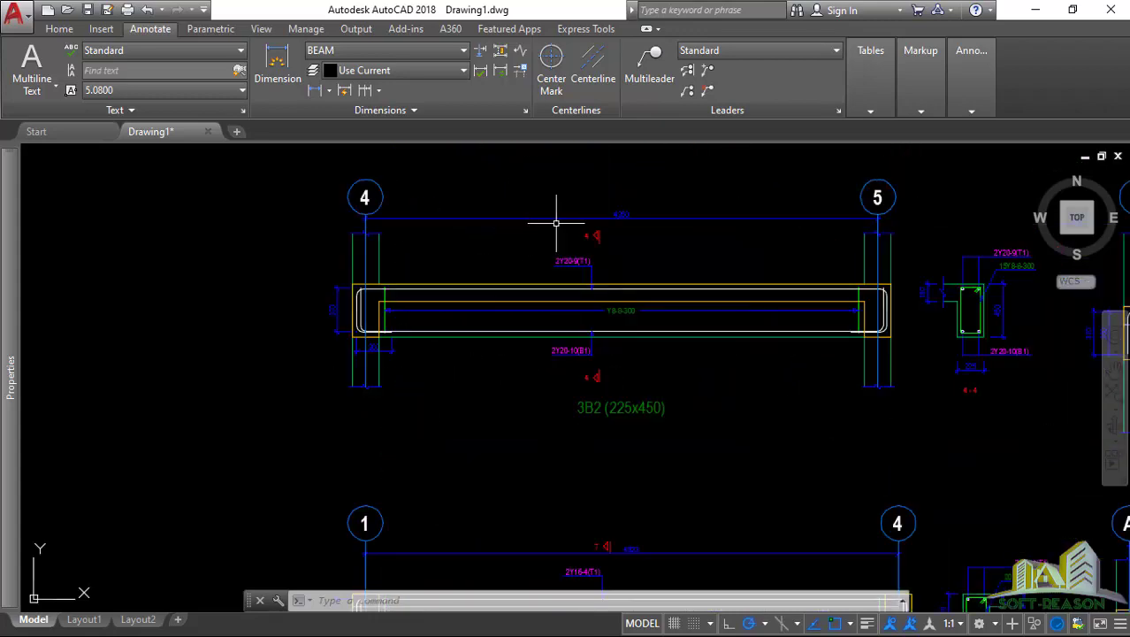
{"action": "left_click", "coordinate": [652, 244]}
{"action": "left_click", "coordinate": [631, 194]}
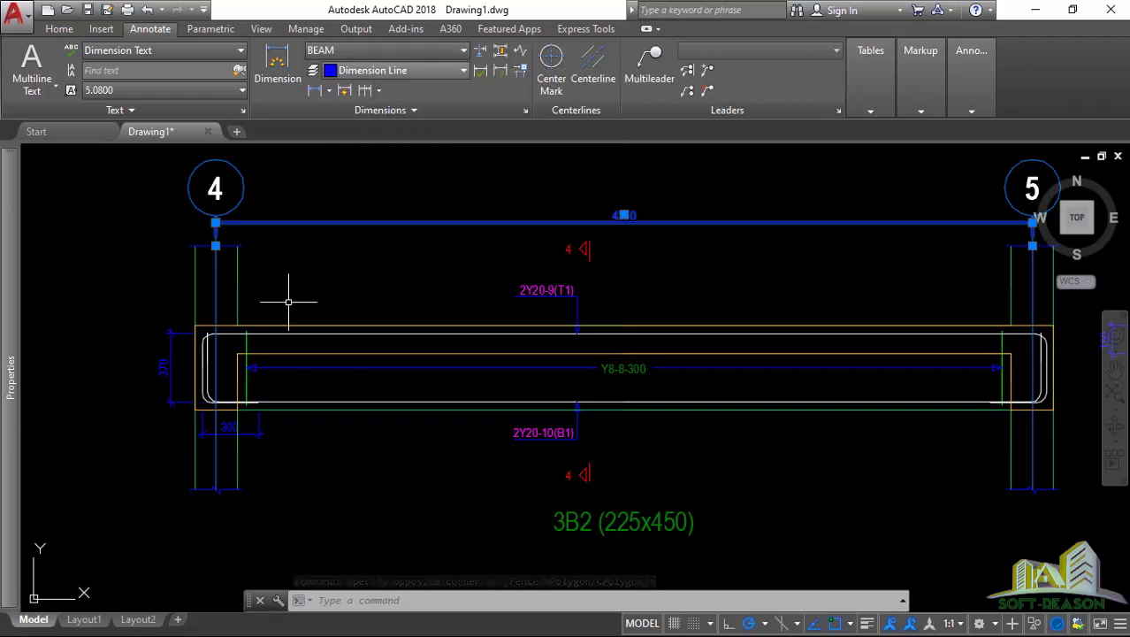
{"action": "mouse_move", "coordinate": [5, 318]}
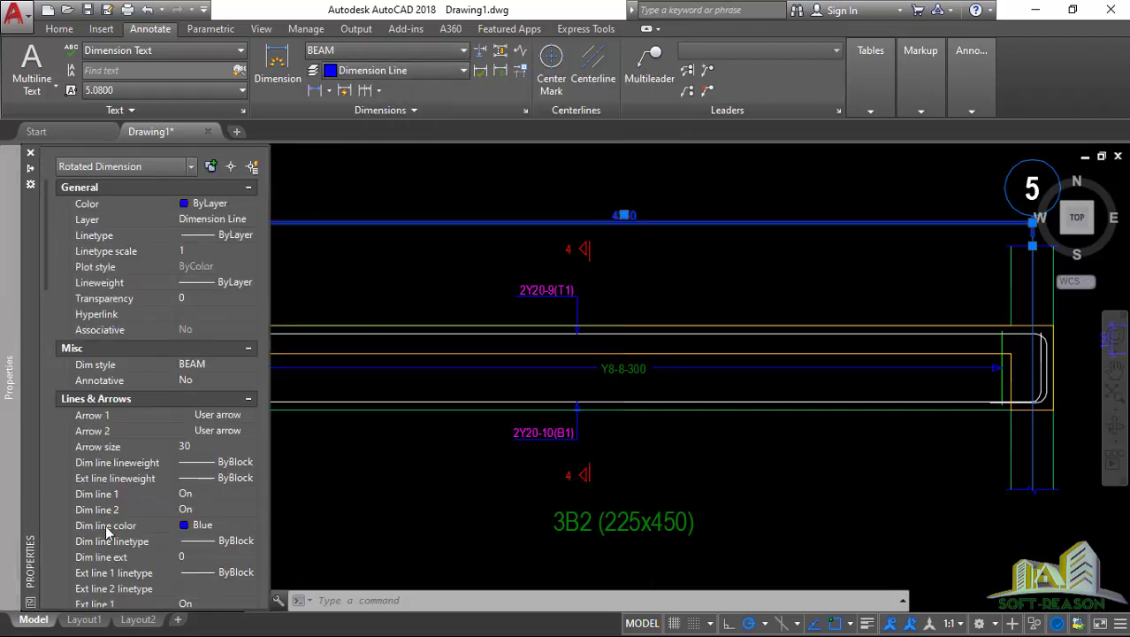
{"action": "scroll", "coordinate": [106, 528], "scroll_direction": "down", "scroll_amount": 20}
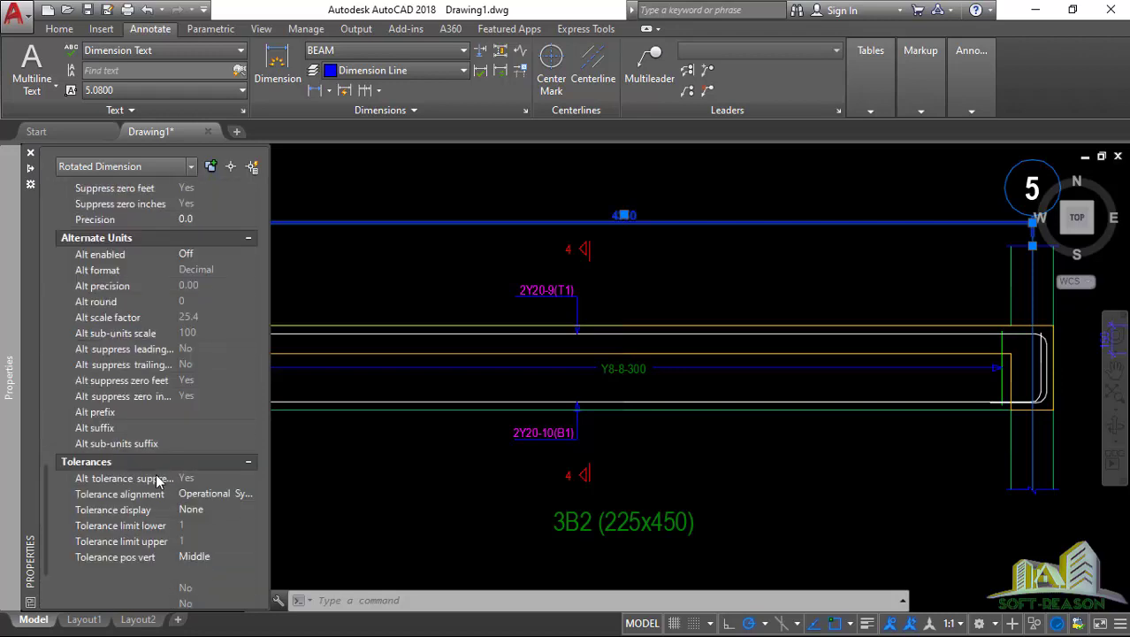
{"action": "scroll", "coordinate": [173, 416], "scroll_direction": "up", "scroll_amount": 10}
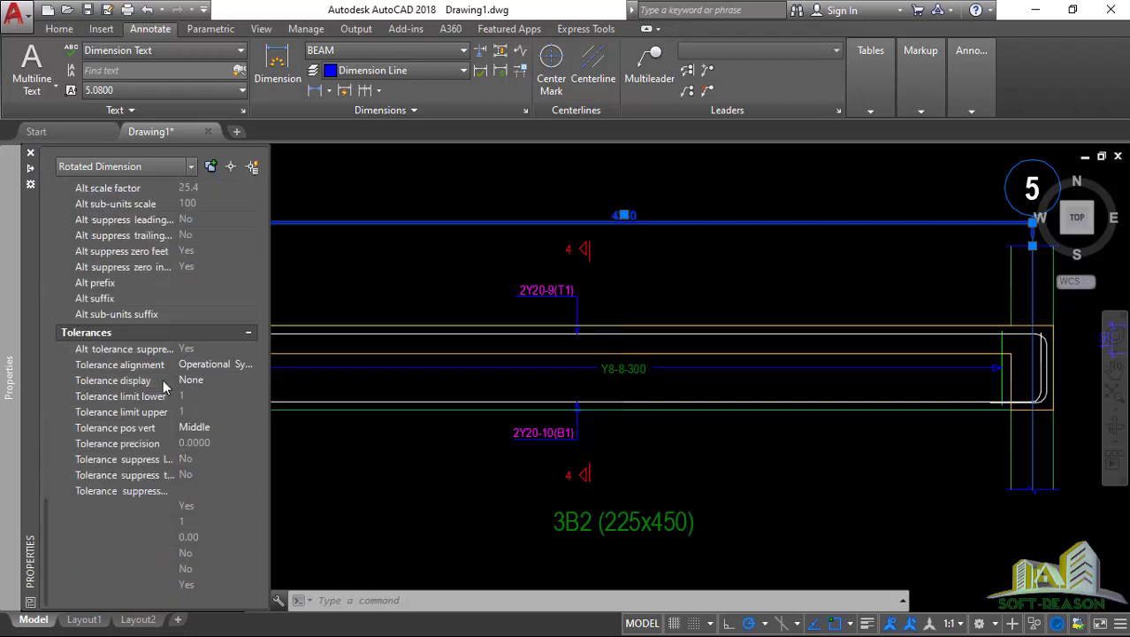
{"action": "scroll", "coordinate": [162, 420], "scroll_direction": "down", "scroll_amount": 4}
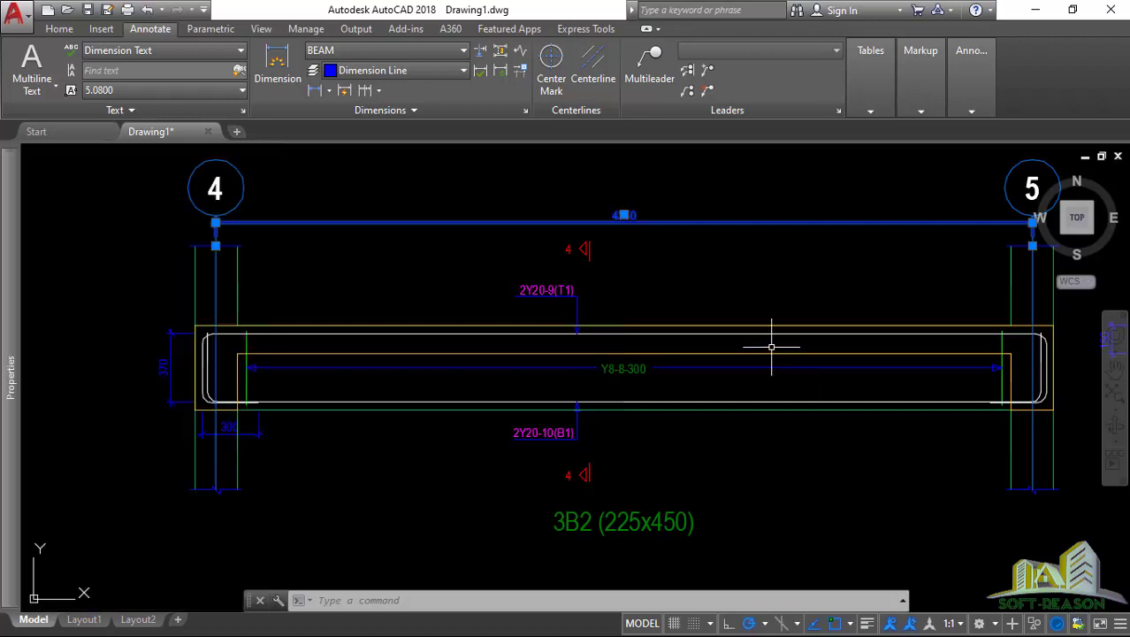
Deselect the span dimension and inspect the BEAM dimension style's primary units and measurement scale factor
{"action": "scroll", "coordinate": [618, 265], "scroll_direction": "down", "scroll_amount": 4}
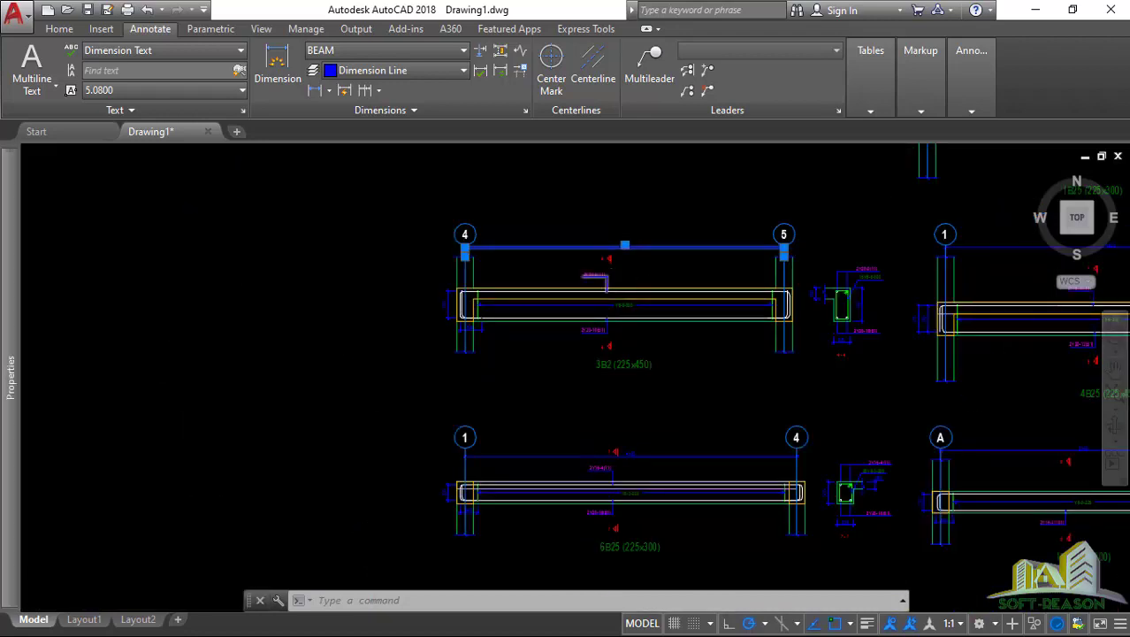
{"action": "scroll", "coordinate": [606, 274], "scroll_direction": "down", "scroll_amount": 2}
{"action": "scroll", "coordinate": [629, 328], "scroll_direction": "down", "scroll_amount": 2}
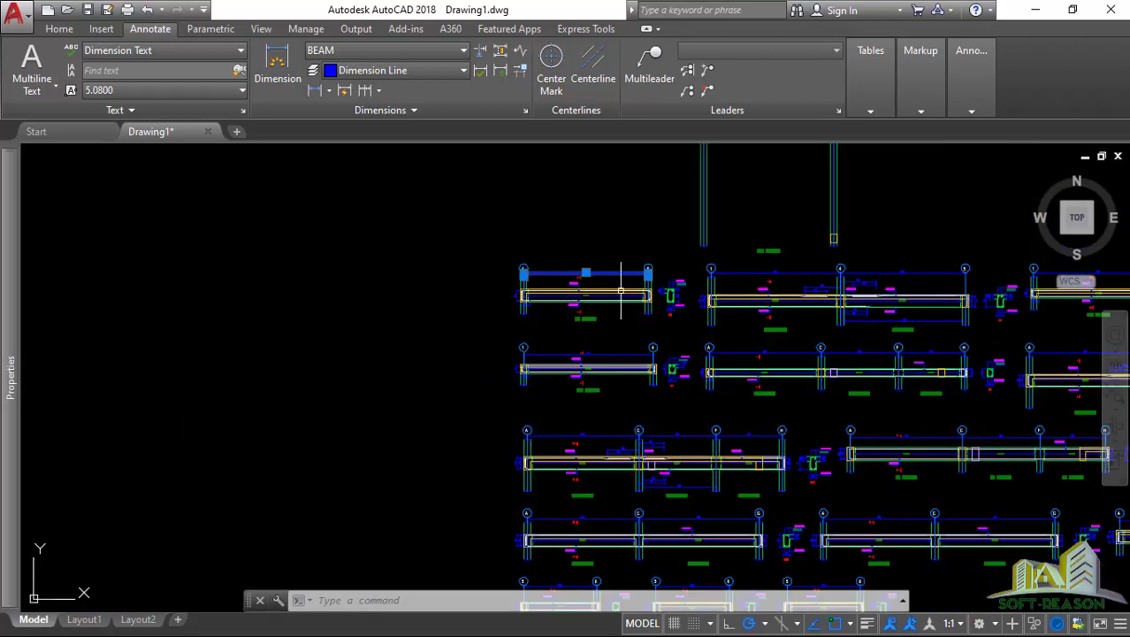
{"action": "scroll", "coordinate": [621, 285], "scroll_direction": "up", "scroll_amount": 2}
{"action": "scroll", "coordinate": [622, 285], "scroll_direction": "up", "scroll_amount": 2}
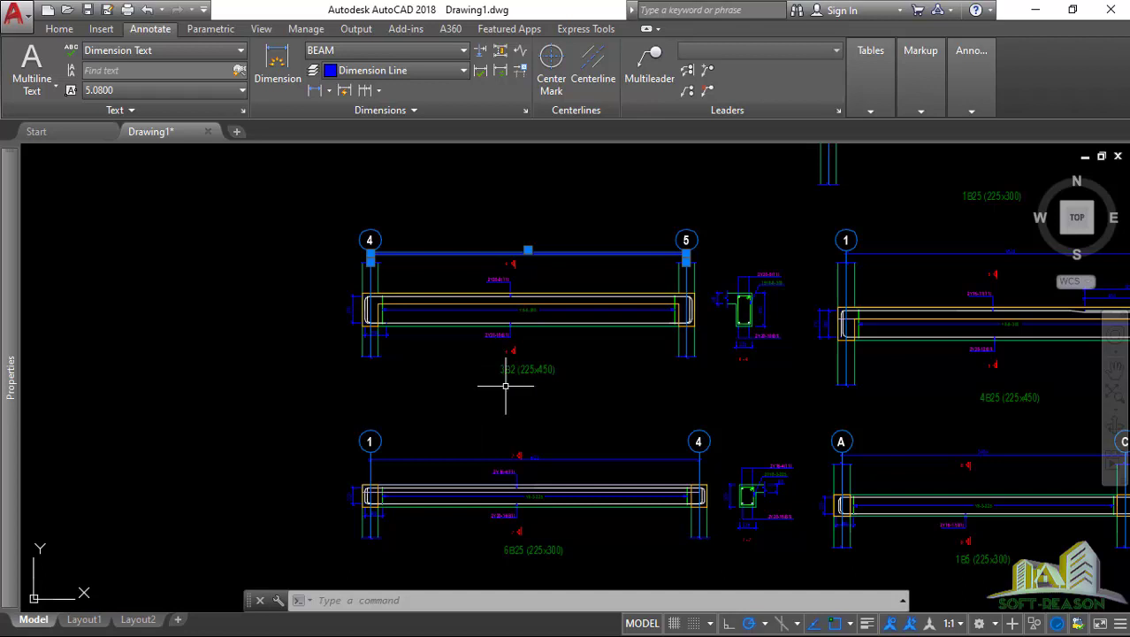
{"action": "left_click", "coordinate": [402, 389]}
{"action": "key", "text": "Escape"}
{"action": "type", "text": "d"}
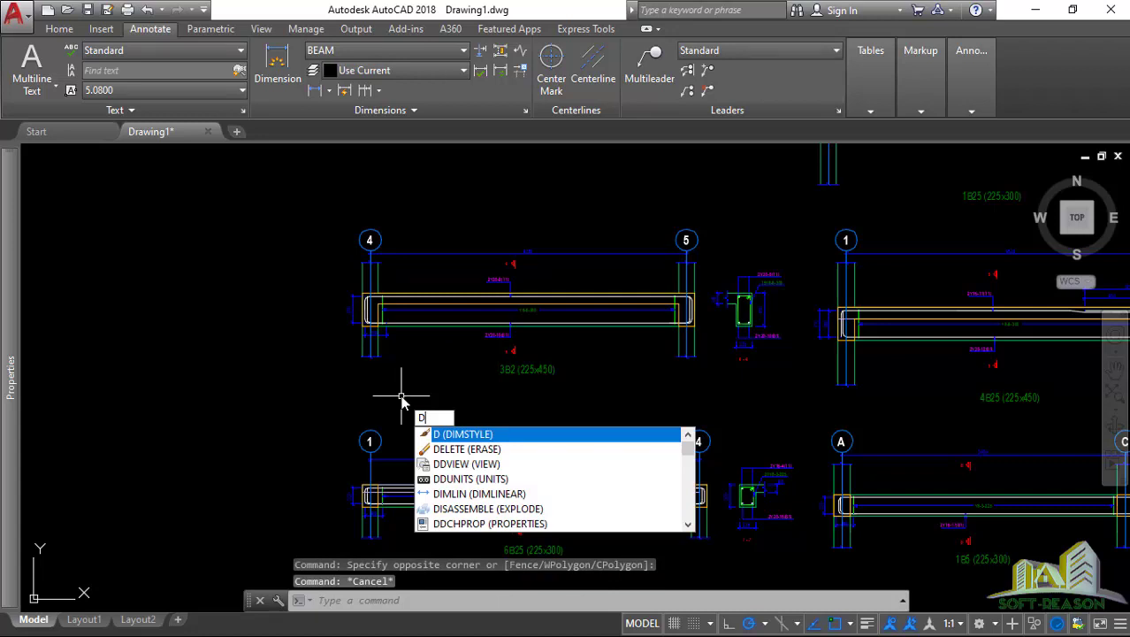
{"action": "key", "text": "Return"}
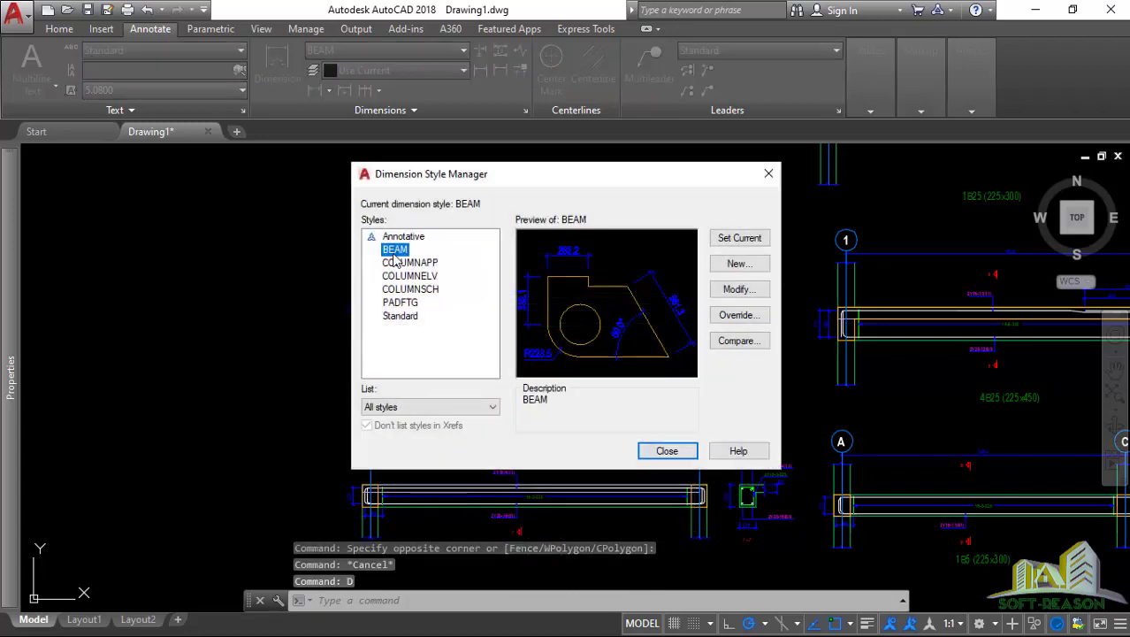
{"action": "left_click", "coordinate": [738, 291]}
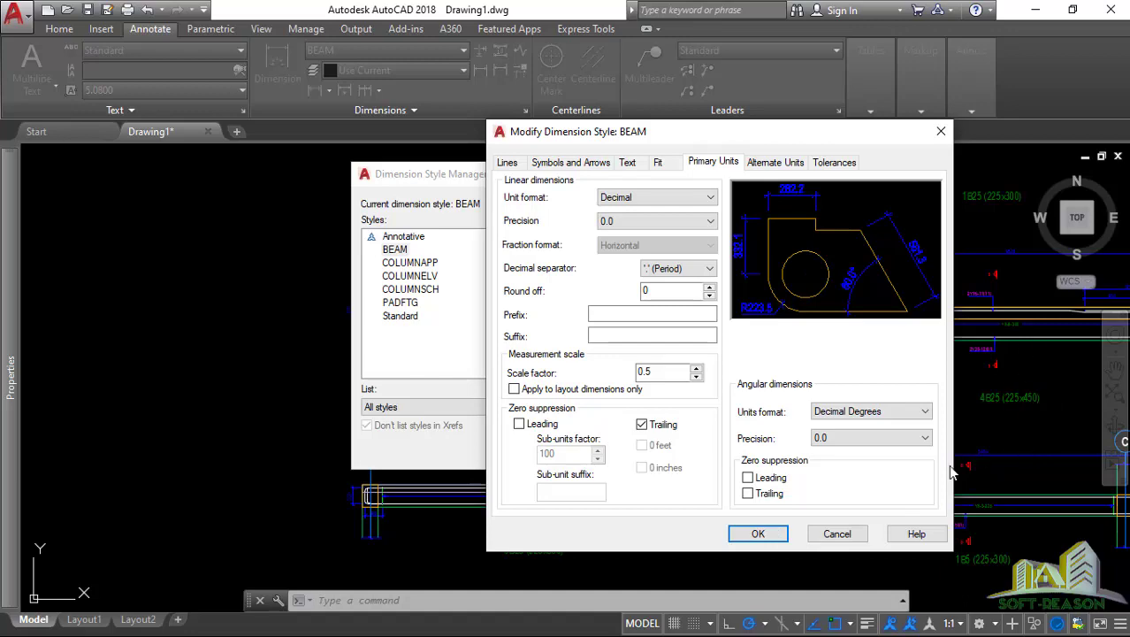
{"action": "left_click", "coordinate": [771, 537]}
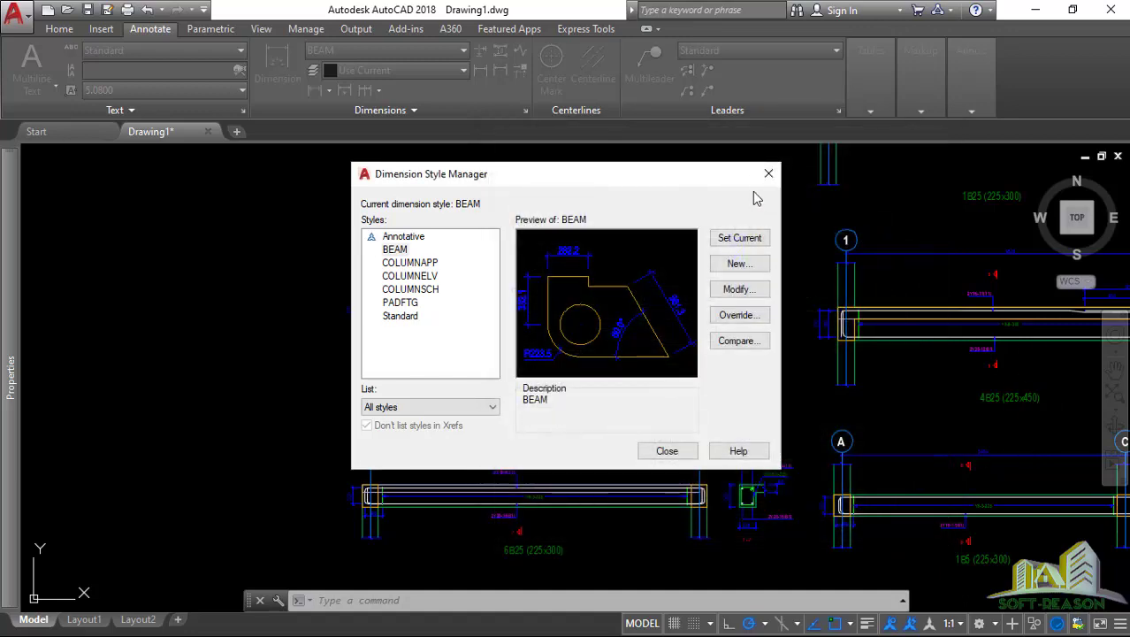
{"action": "left_click", "coordinate": [766, 176]}
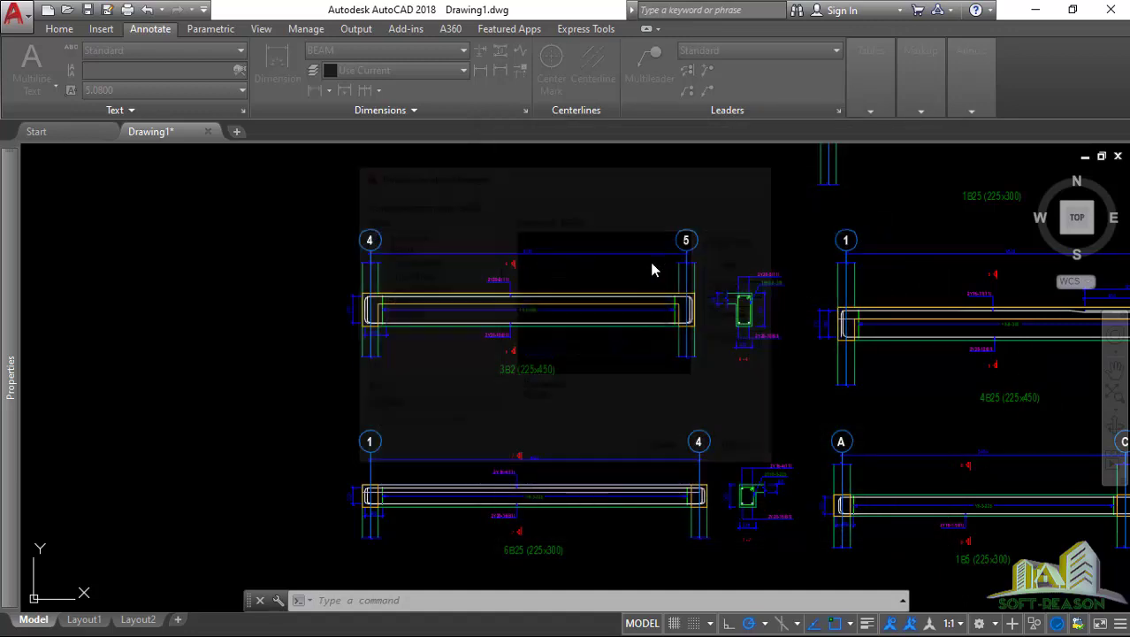
Examine the dimension style and linear scale of column 1C8's overall width dimension on the column layout plan
{"action": "scroll", "coordinate": [512, 235], "scroll_direction": "down", "scroll_amount": 10}
{"action": "scroll", "coordinate": [538, 237], "scroll_direction": "up", "scroll_amount": 2}
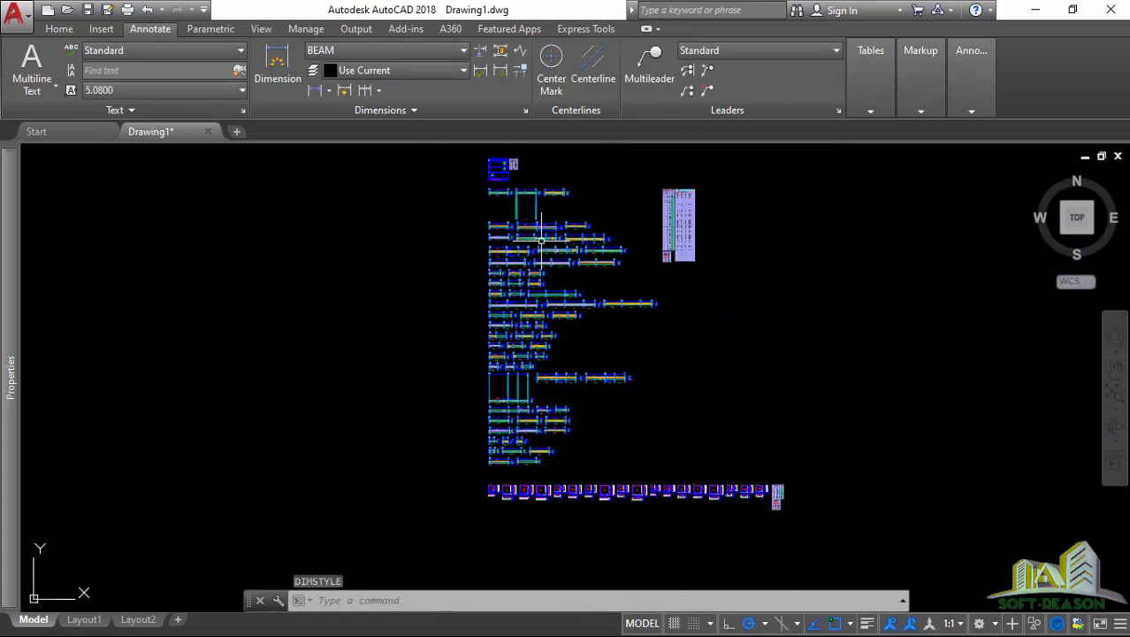
{"action": "scroll", "coordinate": [569, 287], "scroll_direction": "up", "scroll_amount": 8}
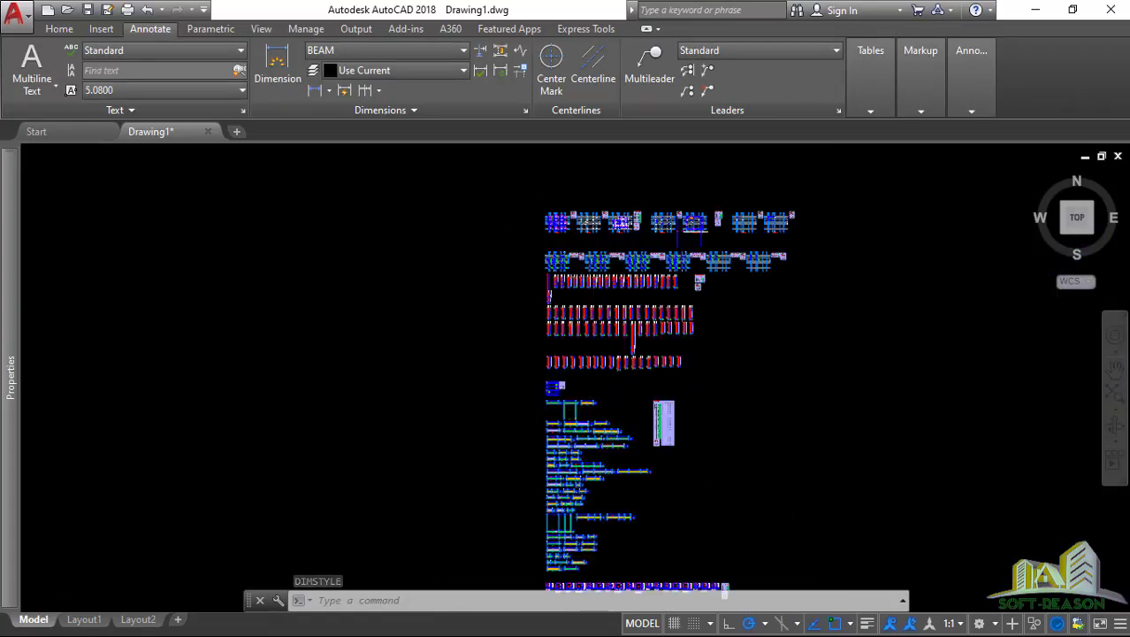
{"action": "scroll", "coordinate": [568, 288], "scroll_direction": "up", "scroll_amount": 8}
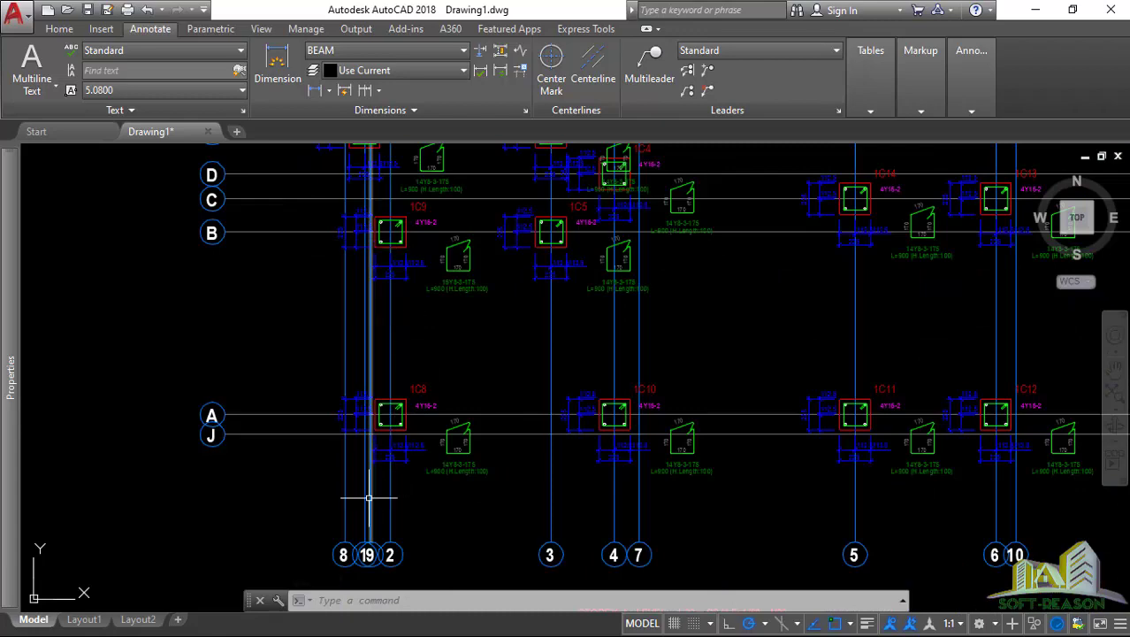
{"action": "scroll", "coordinate": [366, 234], "scroll_direction": "up", "scroll_amount": 5}
{"action": "middle_click_drag", "start_coordinate": [482, 317], "coordinate": [499, 400]}
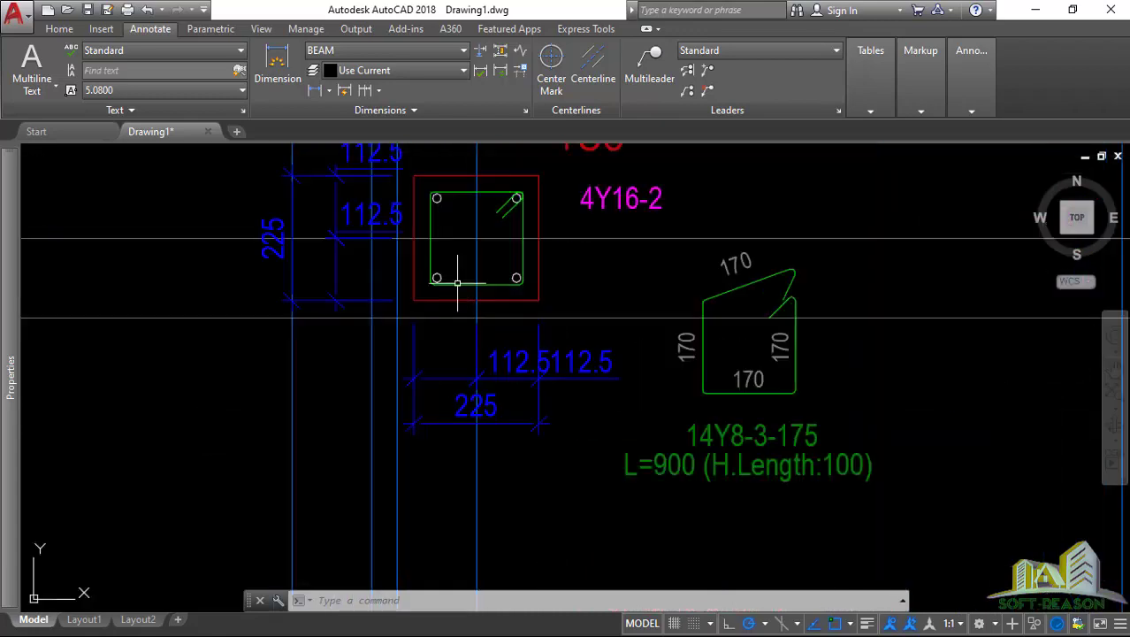
{"action": "left_click", "coordinate": [500, 424]}
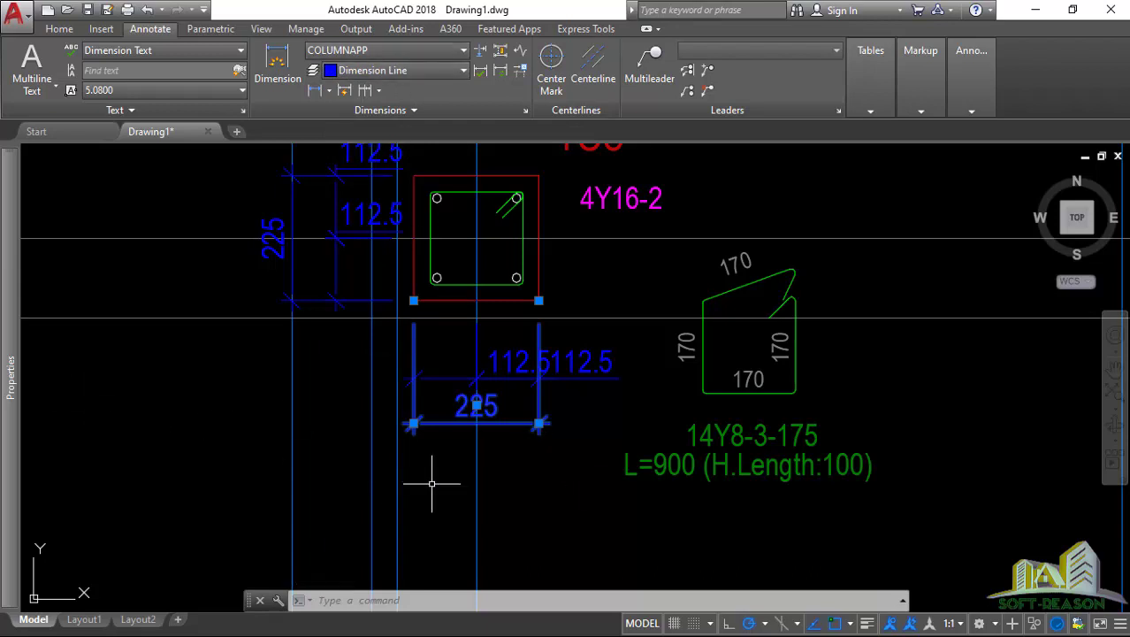
{"action": "mouse_move", "coordinate": [7, 376]}
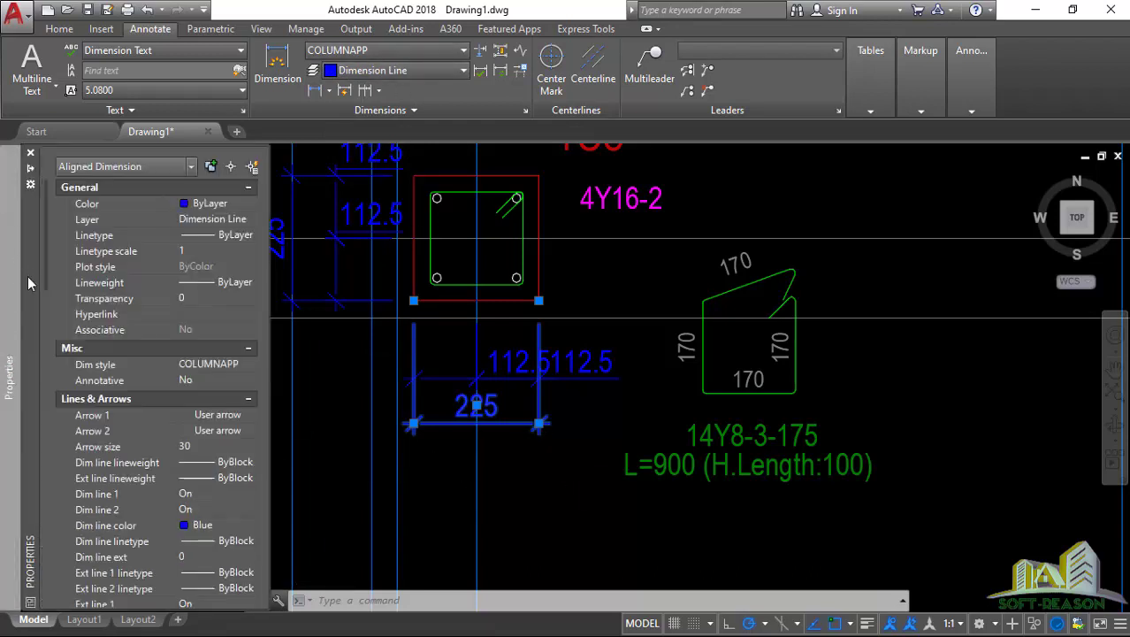
{"action": "scroll", "coordinate": [142, 450], "scroll_direction": "down", "scroll_amount": 6}
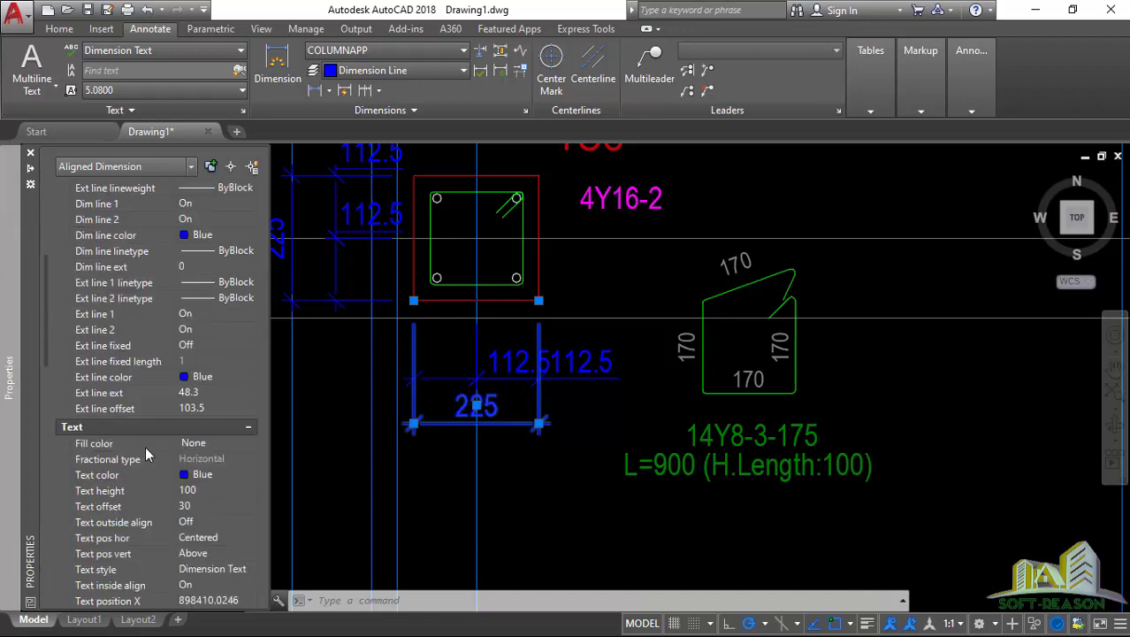
{"action": "scroll", "coordinate": [141, 411], "scroll_direction": "up", "scroll_amount": 4}
{"action": "scroll", "coordinate": [142, 413], "scroll_direction": "down", "scroll_amount": 10}
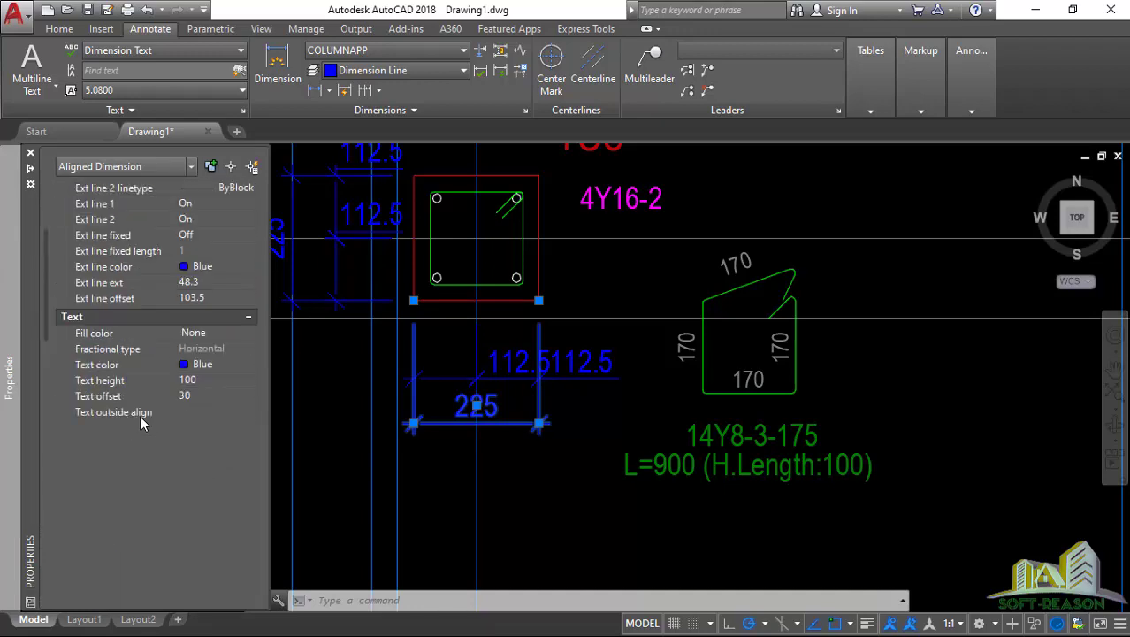
{"action": "scroll", "coordinate": [144, 489], "scroll_direction": "down", "scroll_amount": 4}
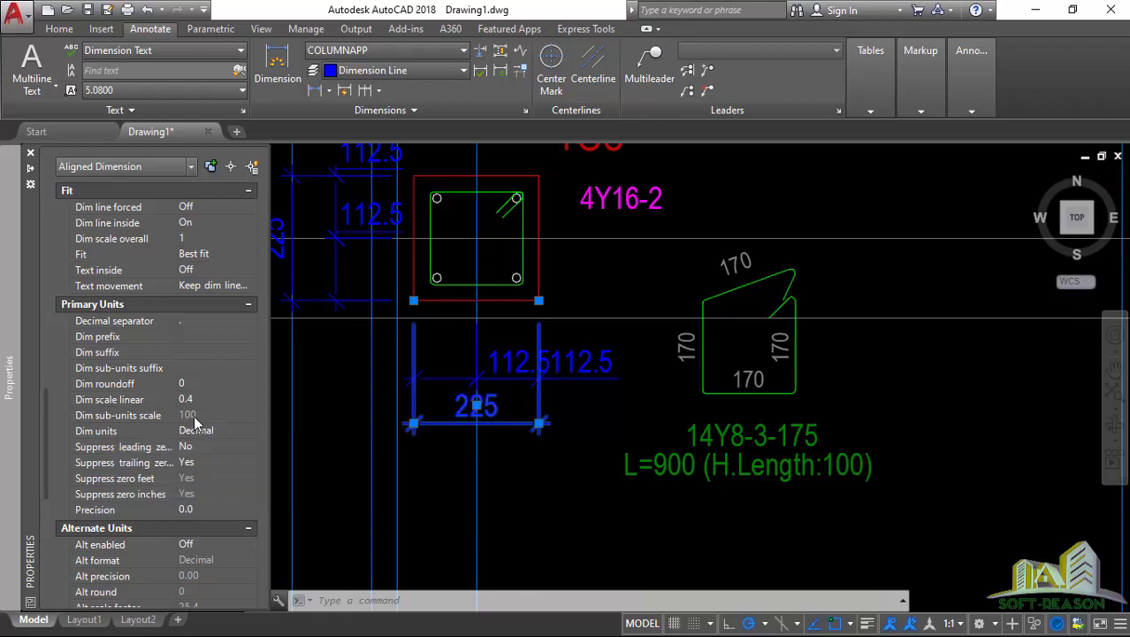
Look over the column layout plans and recheck the primary units, alternate units and tolerances of 1C8's selected width dimension
{"action": "scroll", "coordinate": [585, 320], "scroll_direction": "down", "scroll_amount": 10}
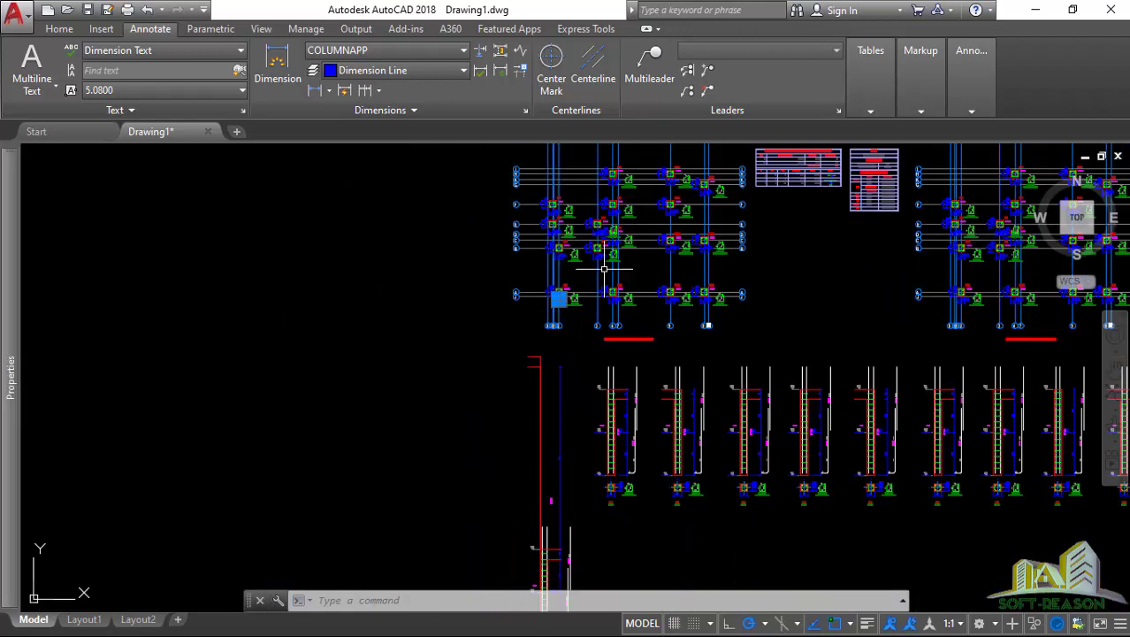
{"action": "scroll", "coordinate": [545, 285], "scroll_direction": "down", "scroll_amount": 3}
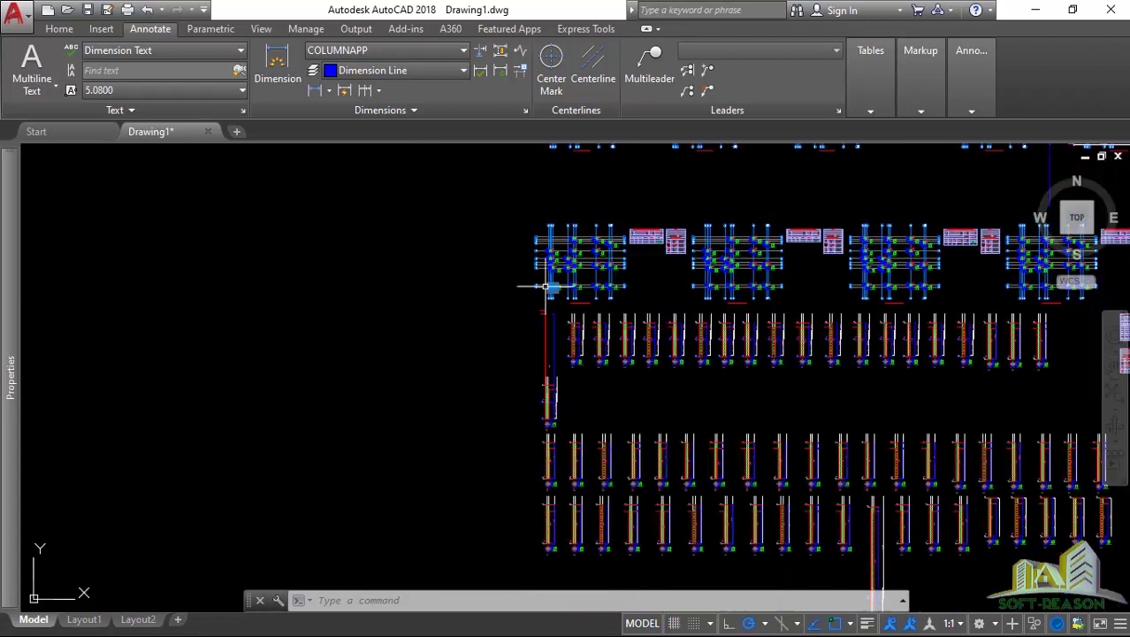
{"action": "scroll", "coordinate": [584, 243], "scroll_direction": "up", "scroll_amount": 4}
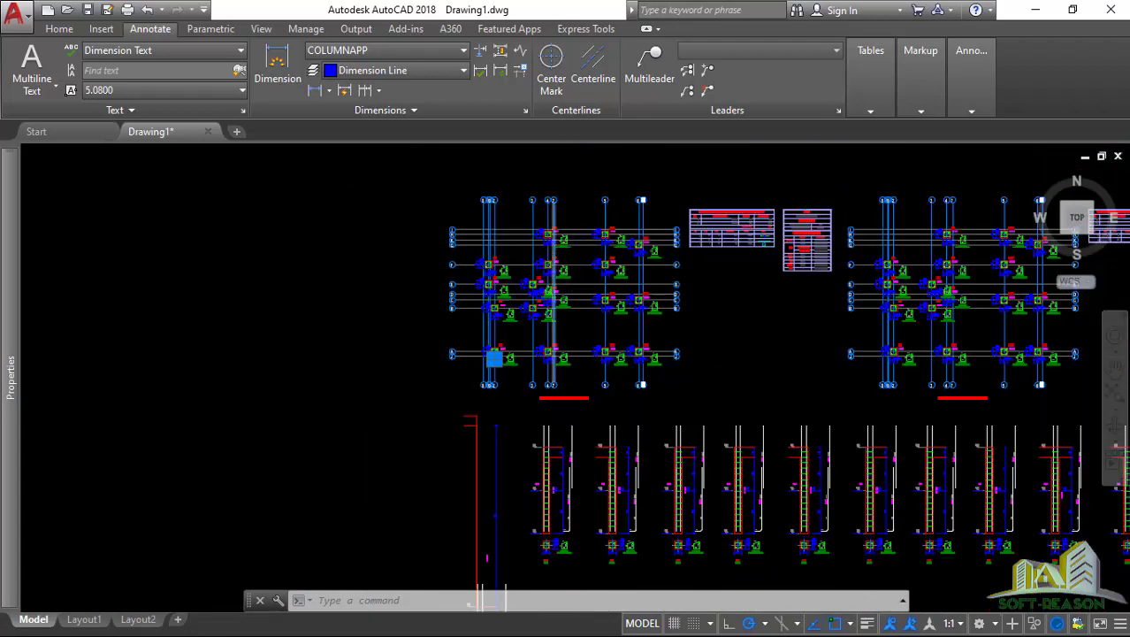
{"action": "scroll", "coordinate": [559, 275], "scroll_direction": "up", "scroll_amount": 2}
{"action": "mouse_move", "coordinate": [20, 415]}
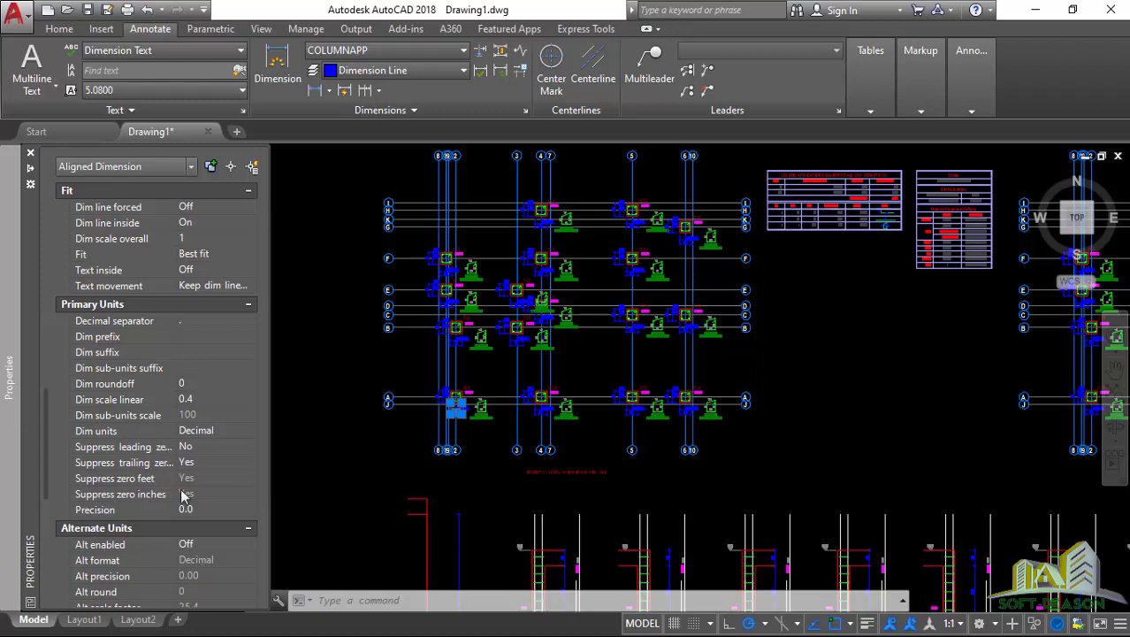
{"action": "scroll", "coordinate": [183, 495], "scroll_direction": "down", "scroll_amount": 4}
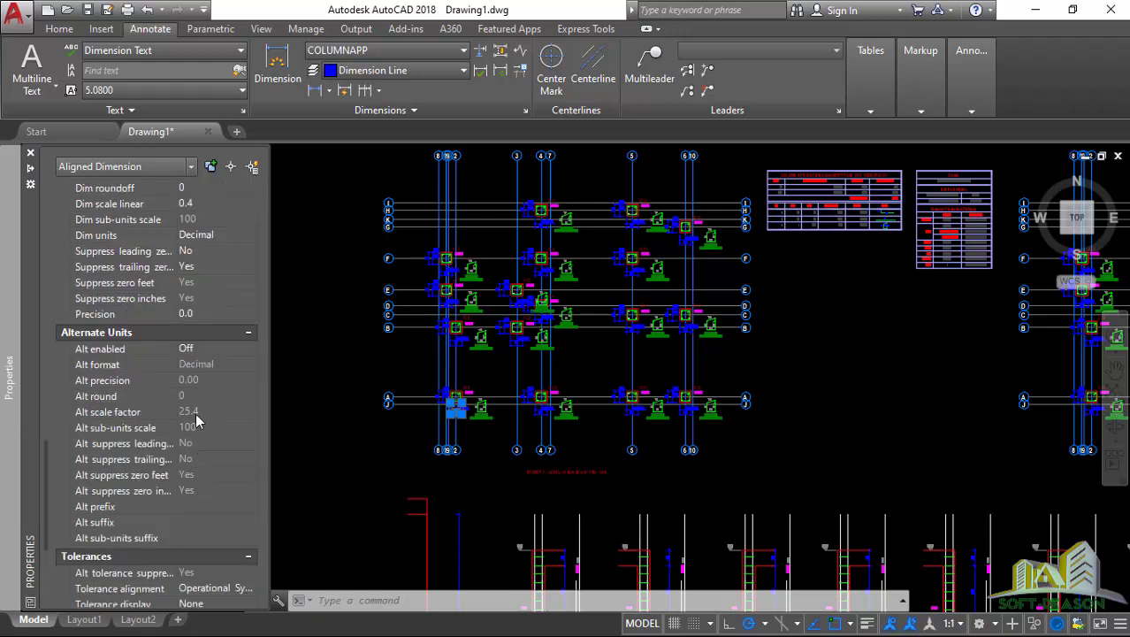
{"action": "scroll", "coordinate": [191, 407], "scroll_direction": "down", "scroll_amount": 2}
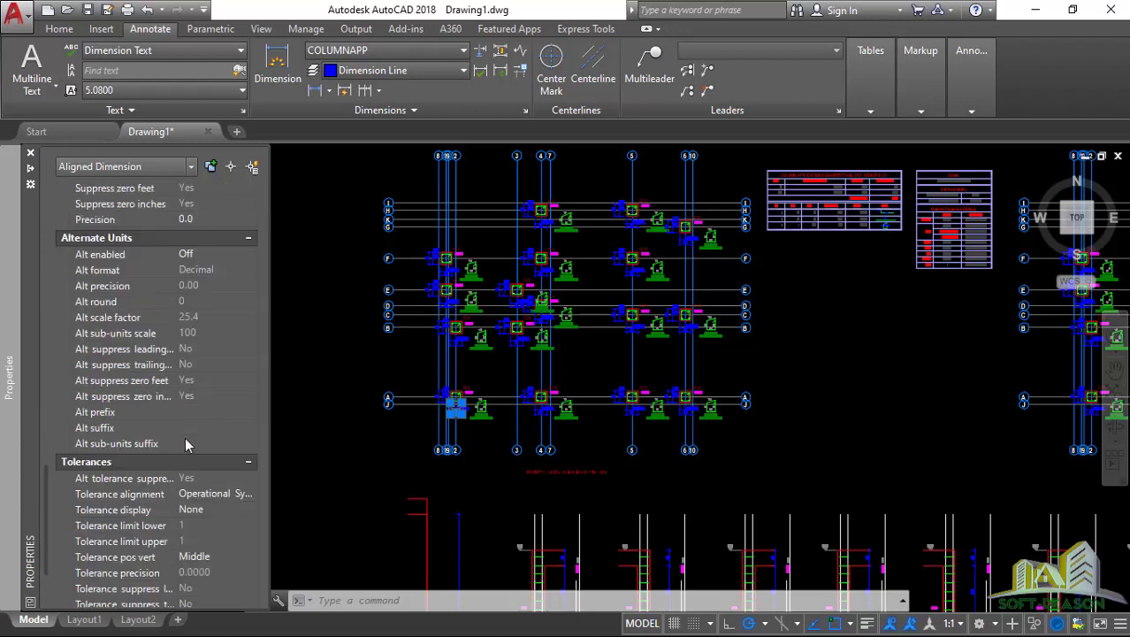
{"action": "scroll", "coordinate": [185, 445], "scroll_direction": "up", "scroll_amount": 6}
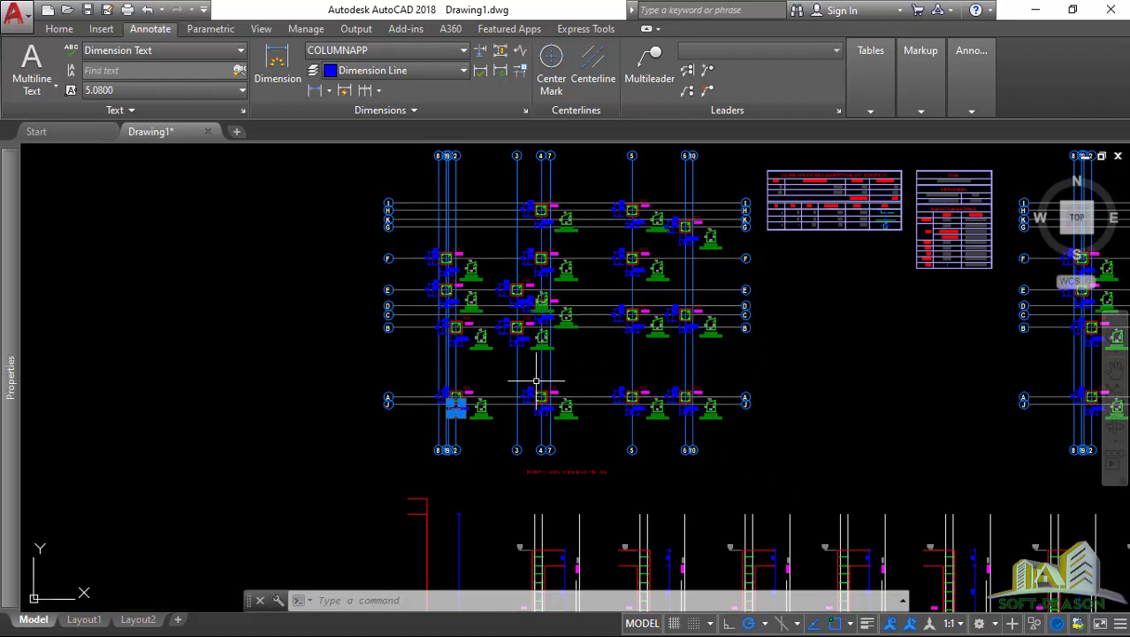
Look over the column layout plans and the rows of column elevation details in the exported drawing
{"action": "scroll", "coordinate": [549, 402], "scroll_direction": "down", "scroll_amount": 5}
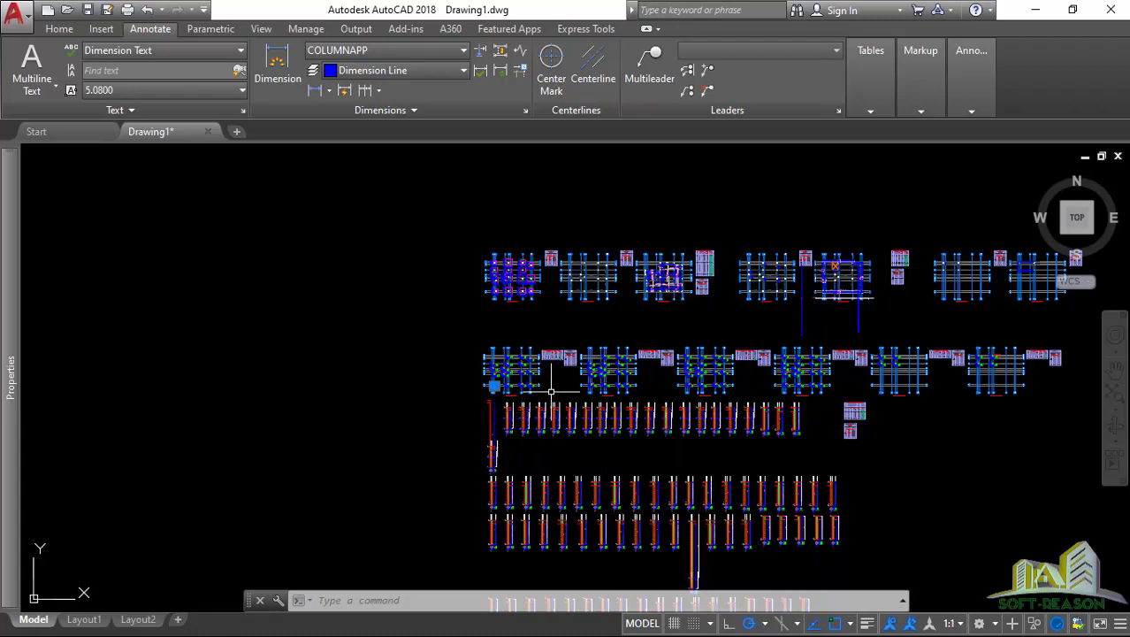
{"action": "scroll", "coordinate": [467, 314], "scroll_direction": "down", "scroll_amount": 4}
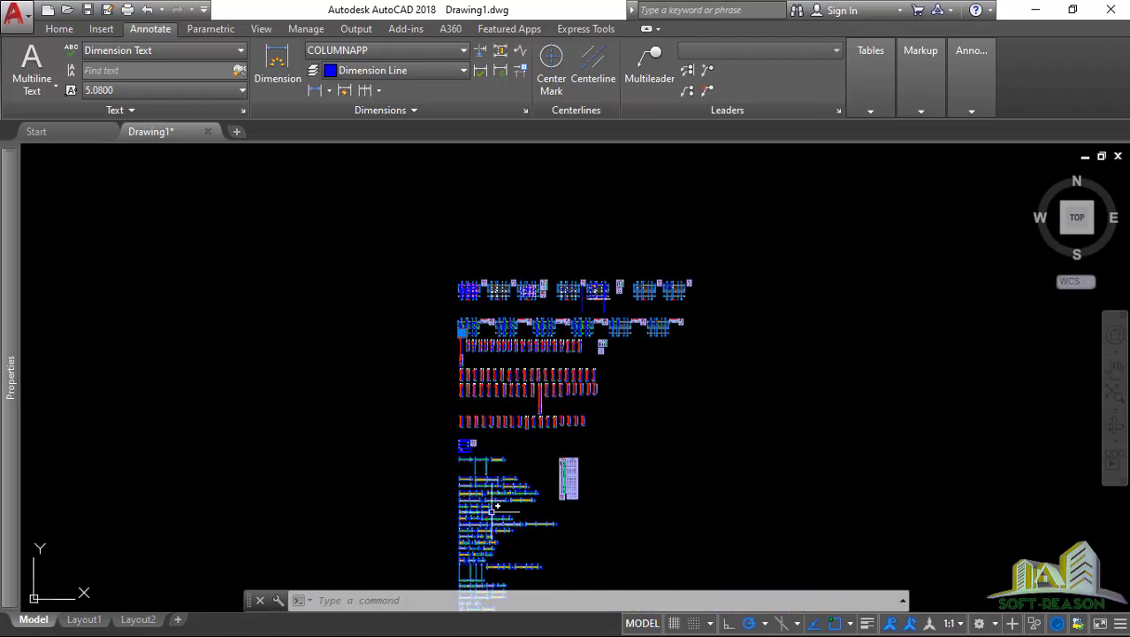
{"action": "scroll", "coordinate": [490, 509], "scroll_direction": "up", "scroll_amount": 2}
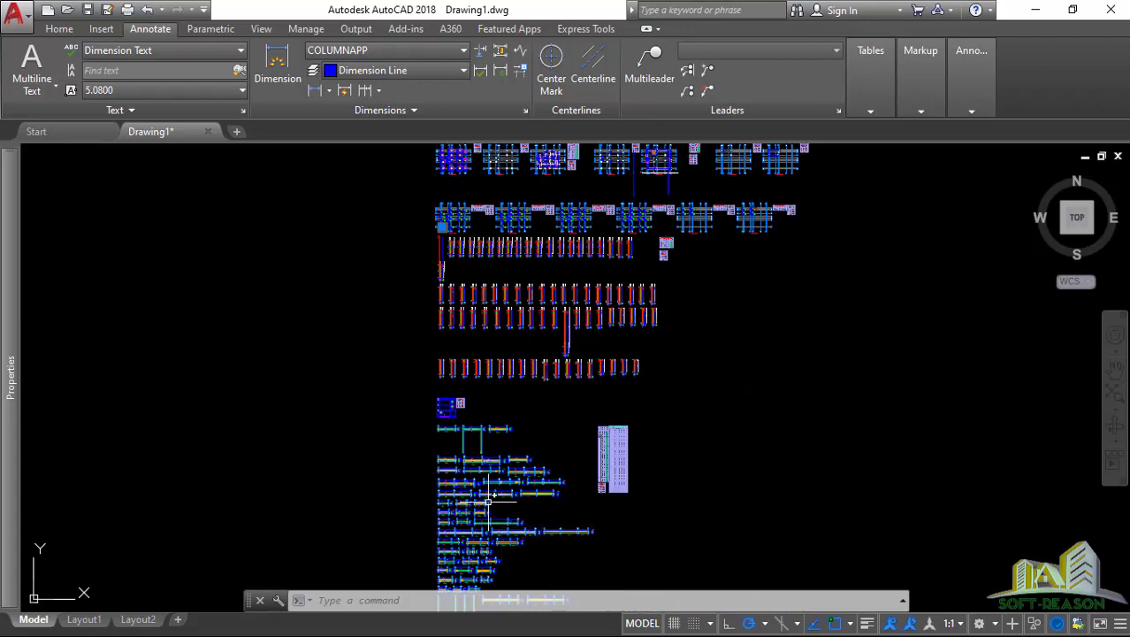
{"action": "scroll", "coordinate": [495, 340], "scroll_direction": "up", "scroll_amount": 2}
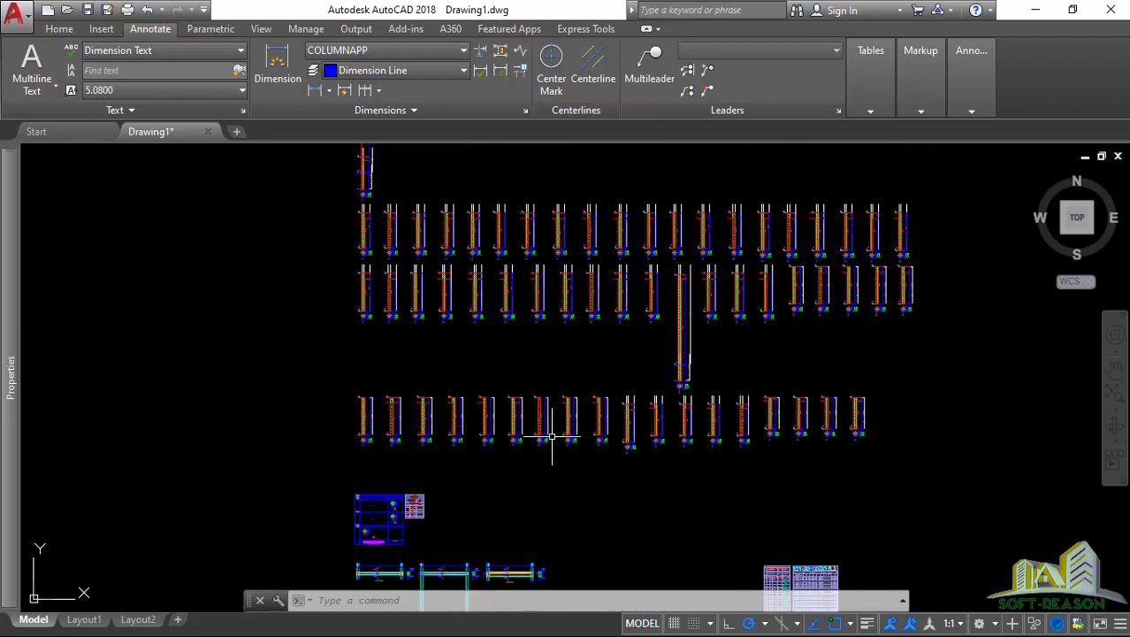
{"action": "scroll", "coordinate": [573, 378], "scroll_direction": "down", "scroll_amount": 3}
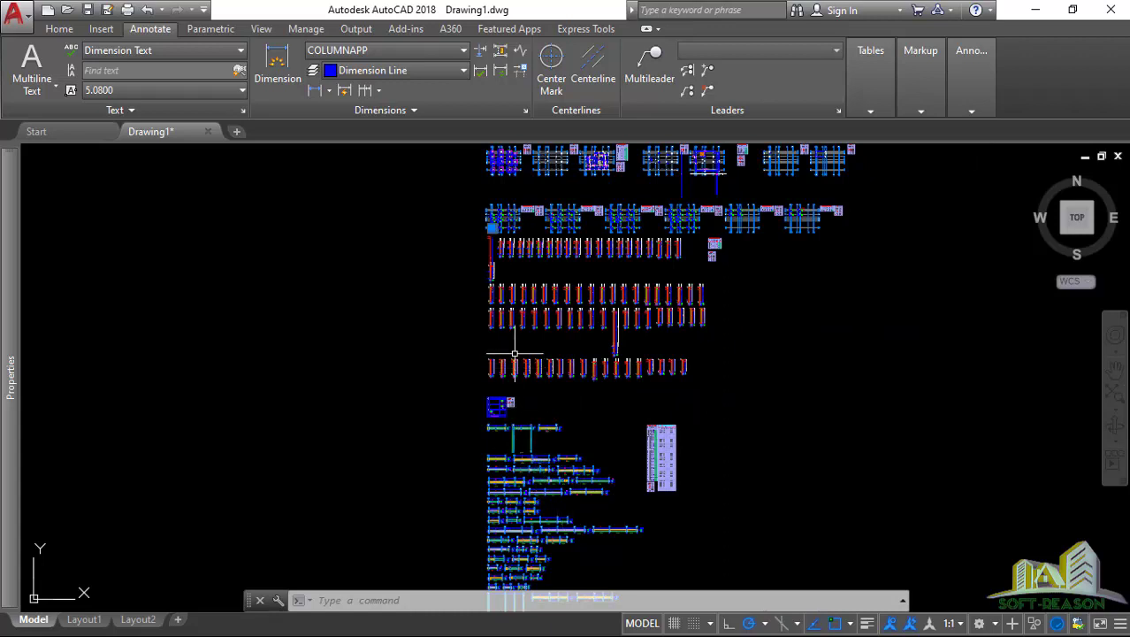
{"action": "scroll", "coordinate": [517, 350], "scroll_direction": "up", "scroll_amount": 2}
{"action": "scroll", "coordinate": [548, 358], "scroll_direction": "up", "scroll_amount": 1}
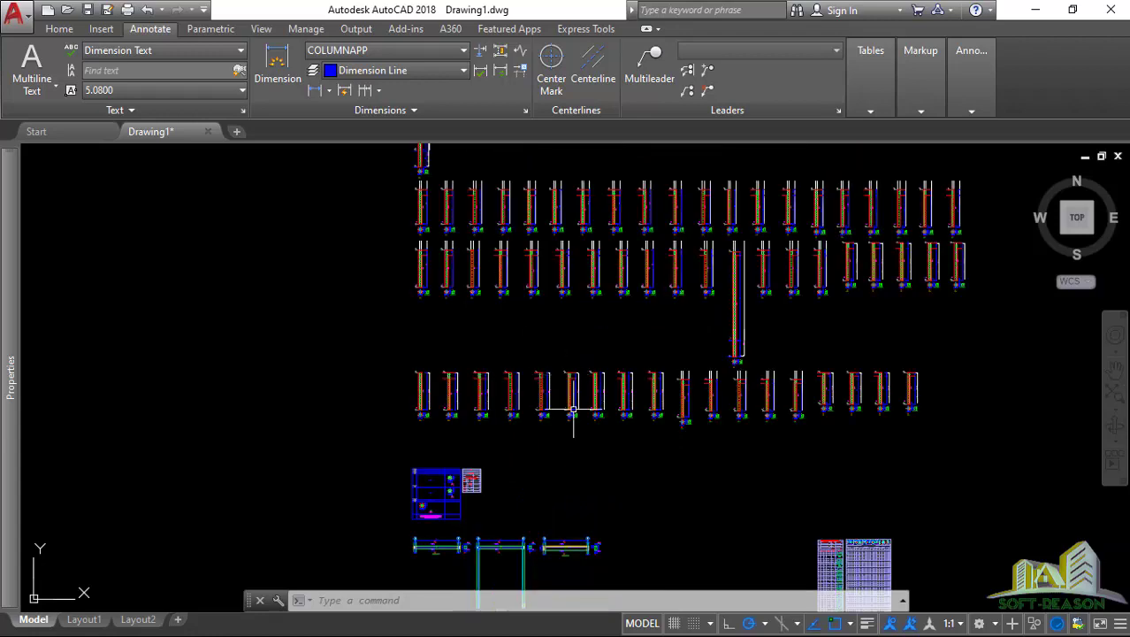
{"action": "scroll", "coordinate": [546, 323], "scroll_direction": "down", "scroll_amount": 4}
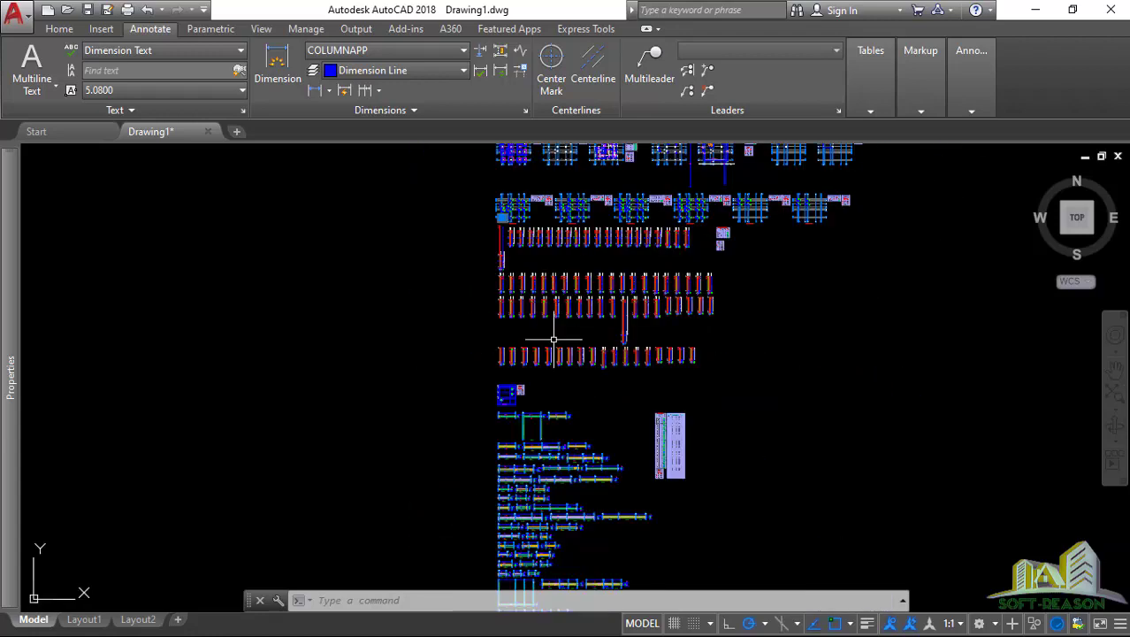
Survey the rows of beam details and the footing details below them in the exported drawing
{"action": "mouse_move", "coordinate": [3, 329]}
{"action": "scroll", "coordinate": [574, 373], "scroll_direction": "down", "scroll_amount": 4}
{"action": "scroll", "coordinate": [572, 478], "scroll_direction": "up", "scroll_amount": 4}
{"action": "scroll", "coordinate": [517, 487], "scroll_direction": "up", "scroll_amount": 3}
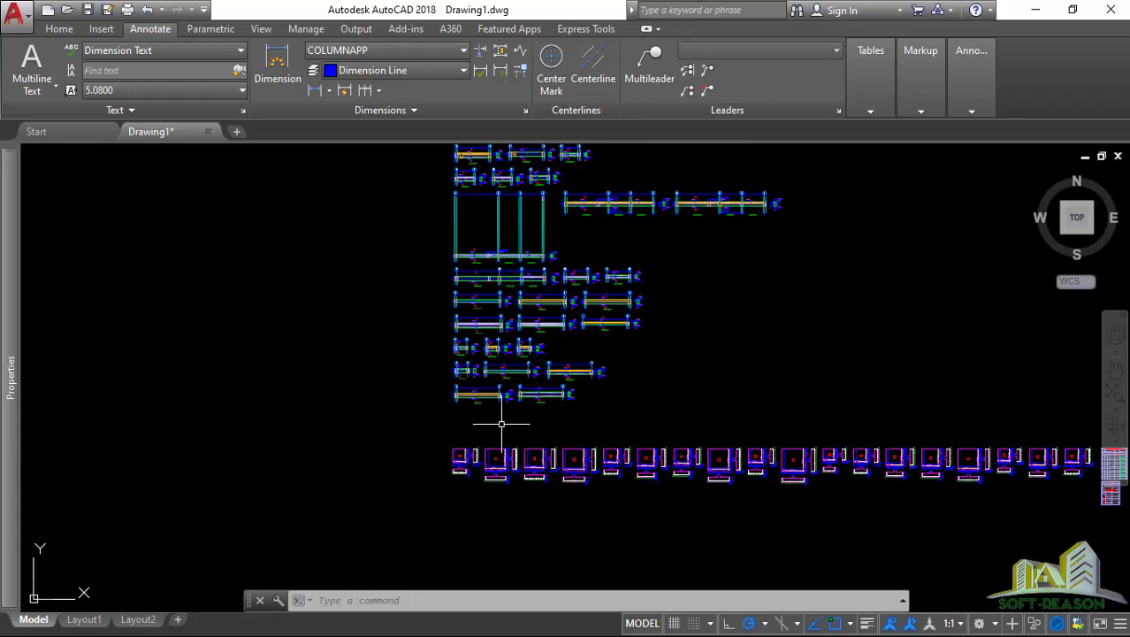
{"action": "scroll", "coordinate": [500, 429], "scroll_direction": "down", "scroll_amount": 4}
{"action": "scroll", "coordinate": [625, 455], "scroll_direction": "up", "scroll_amount": 2}
{"action": "scroll", "coordinate": [460, 417], "scroll_direction": "up", "scroll_amount": 2}
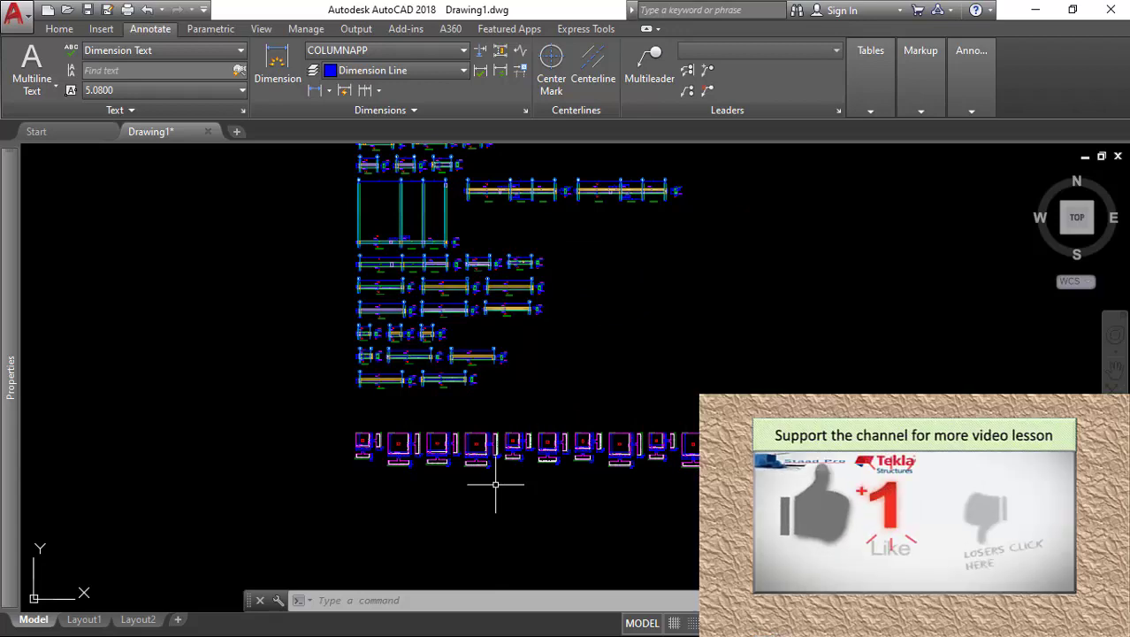
{"action": "scroll", "coordinate": [495, 484], "scroll_direction": "down", "scroll_amount": 1}
{"action": "scroll", "coordinate": [529, 389], "scroll_direction": "up", "scroll_amount": 1}
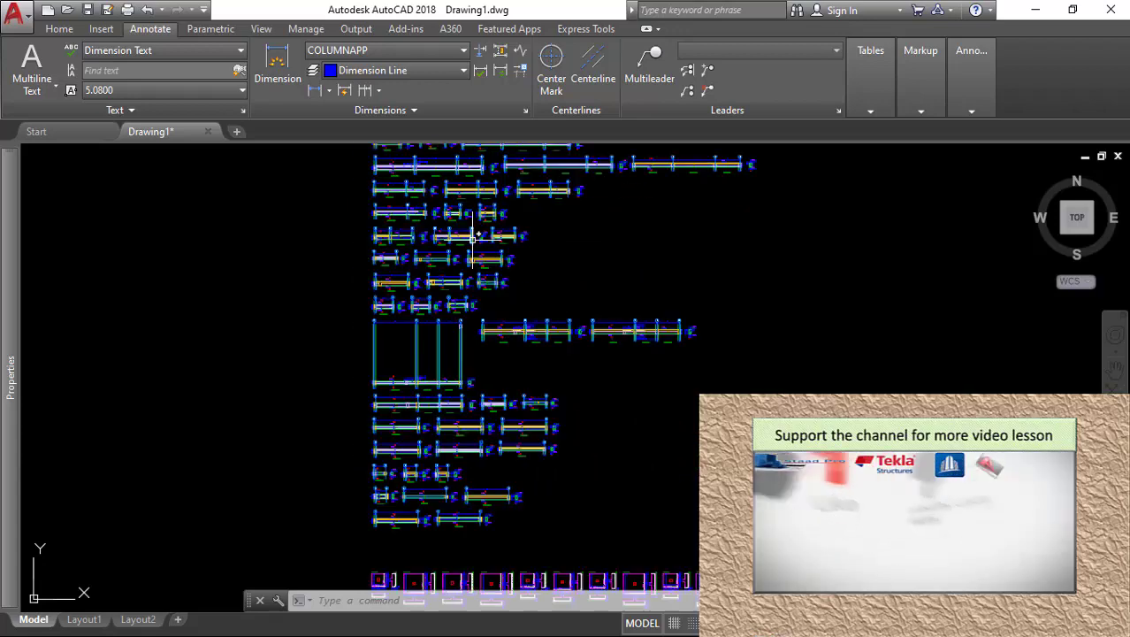